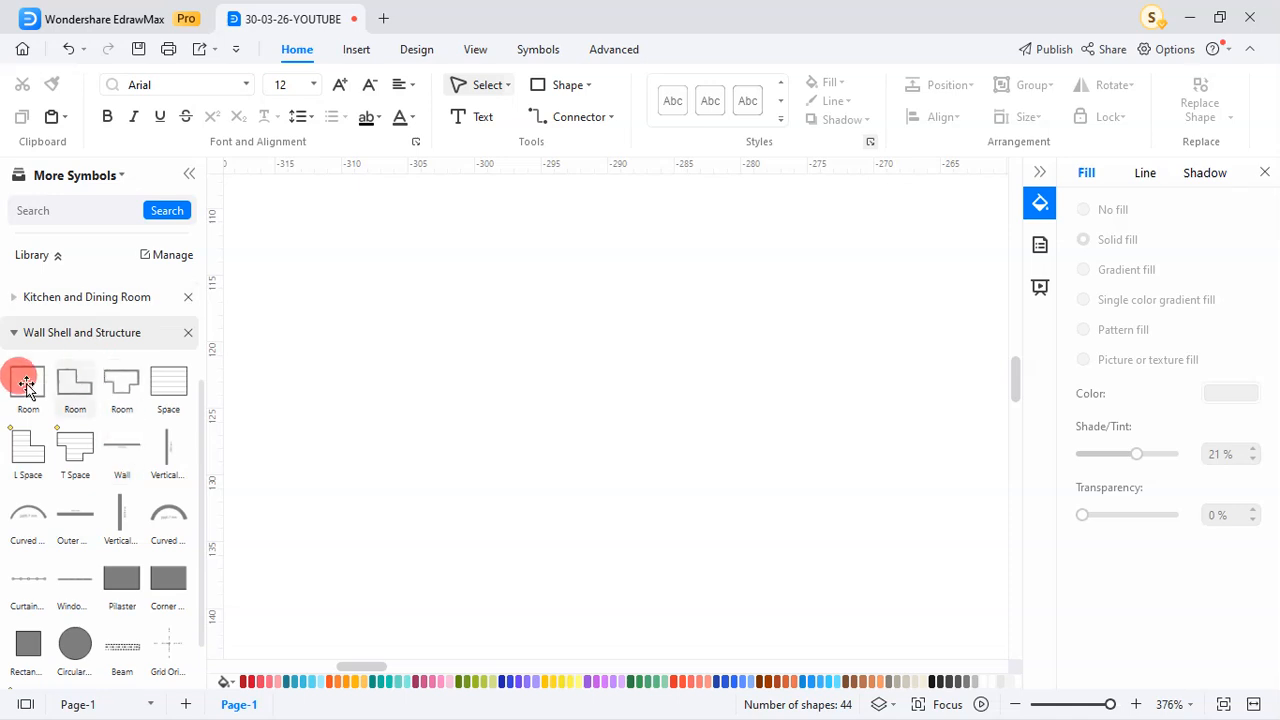
- Place a horizontal Wall symbol from the Wall Shell and Structure library on the page and set its length to 1500 mm
scroll(63, 531, "down", 2)
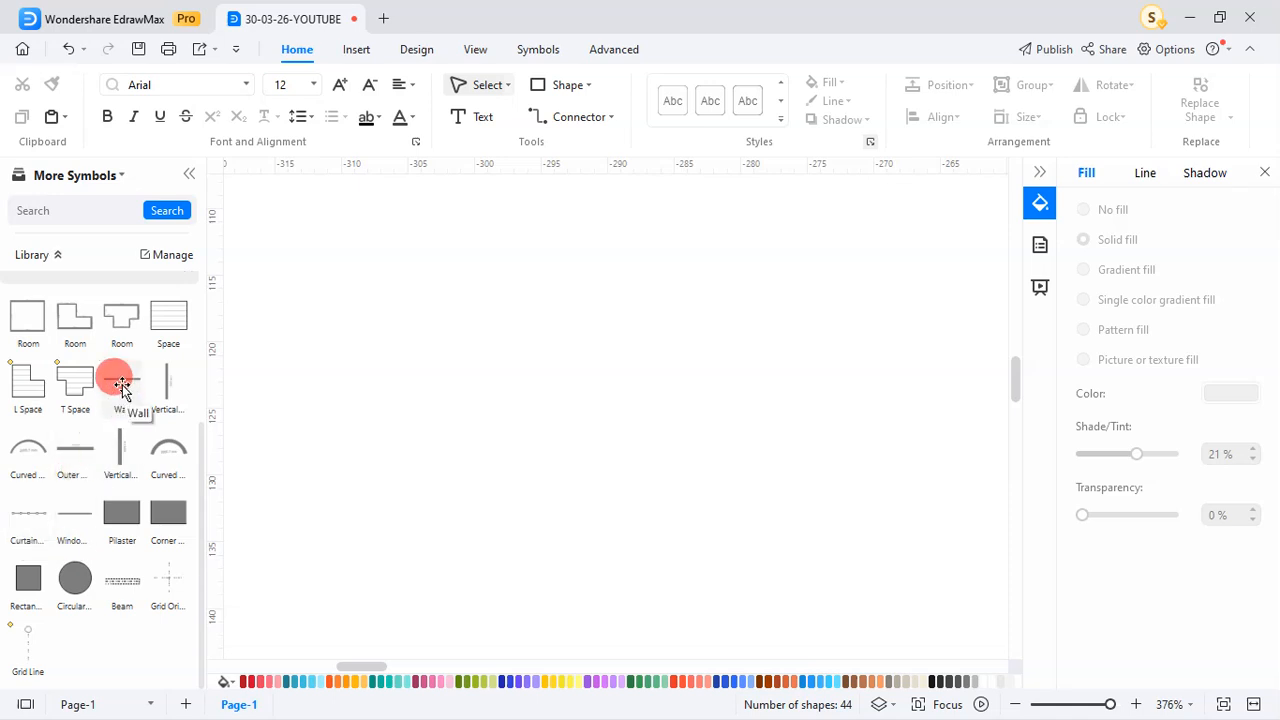
left_click_drag(120, 385, 643, 331)
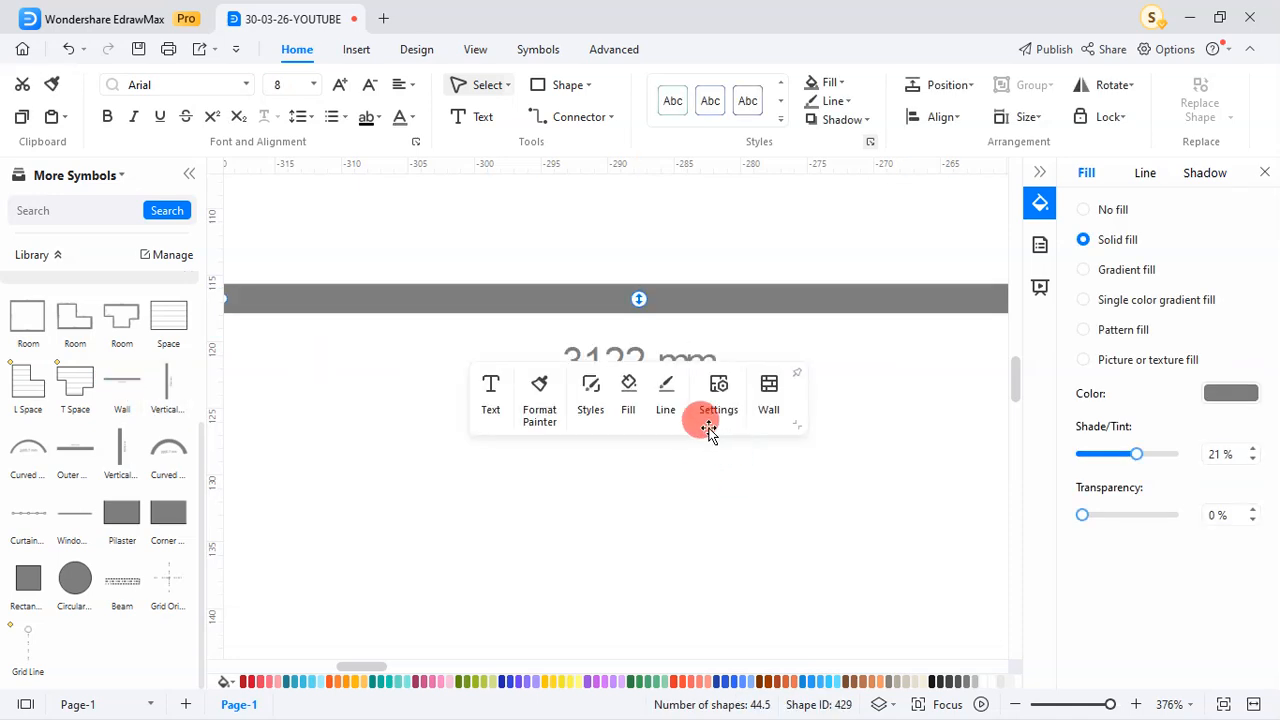
scroll(480, 494, "down", 1)
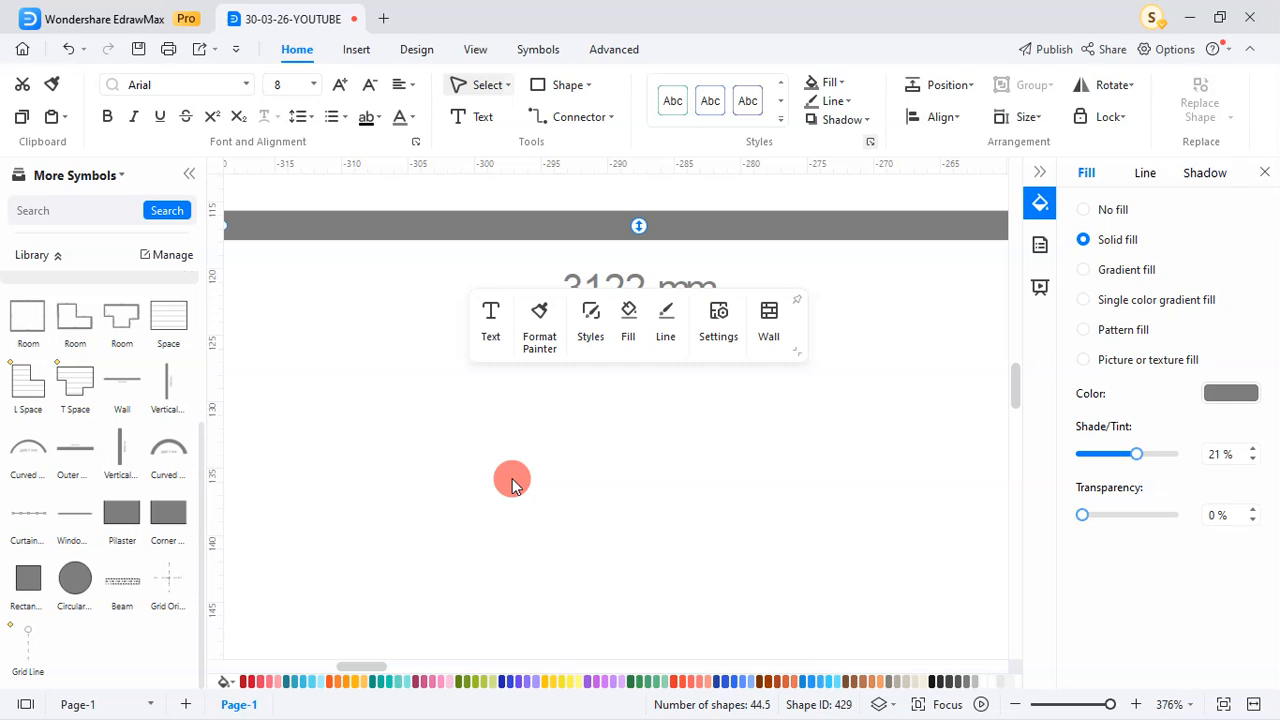
scroll(529, 467, "down", 3)
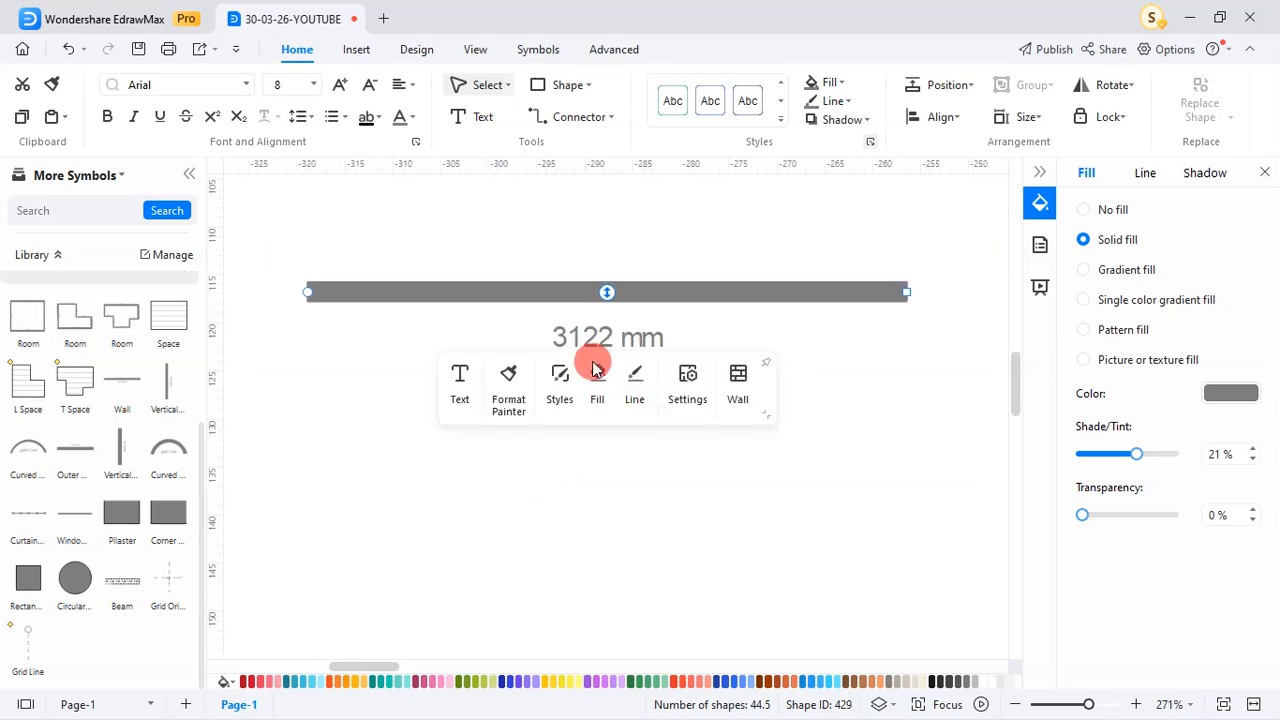
double_click(605, 292)
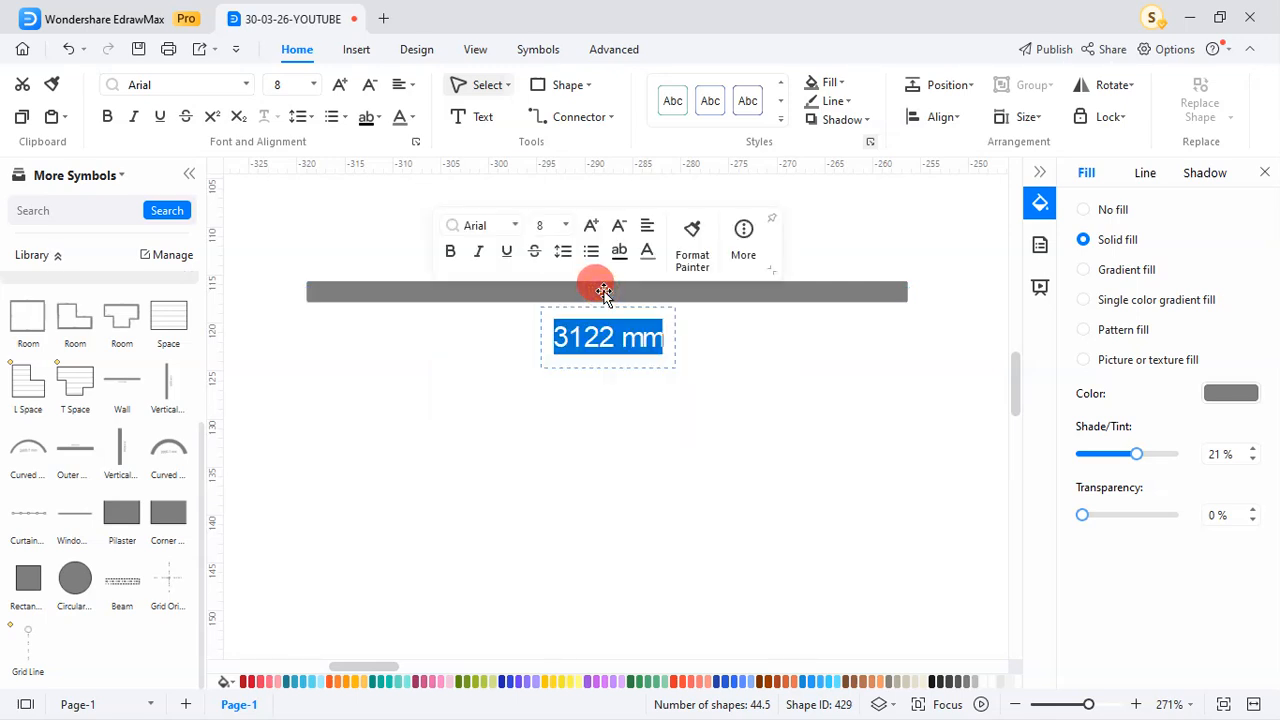
type("1500")
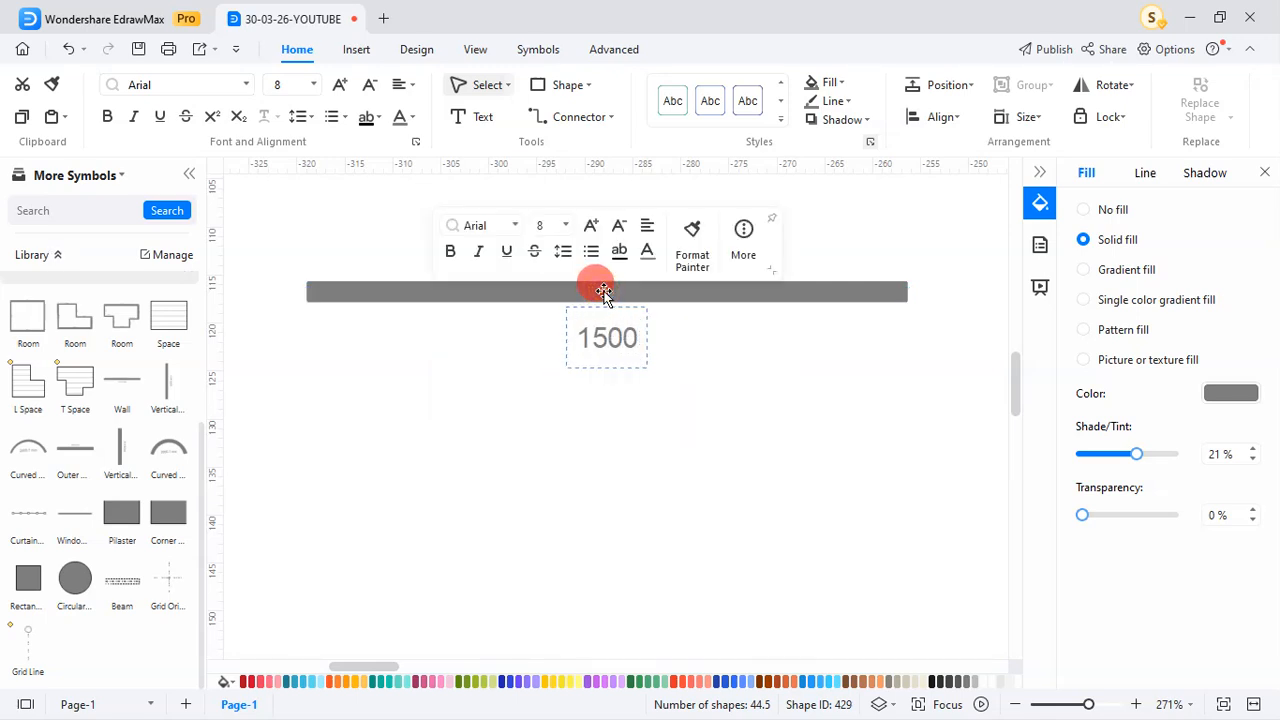
left_click(700, 413)
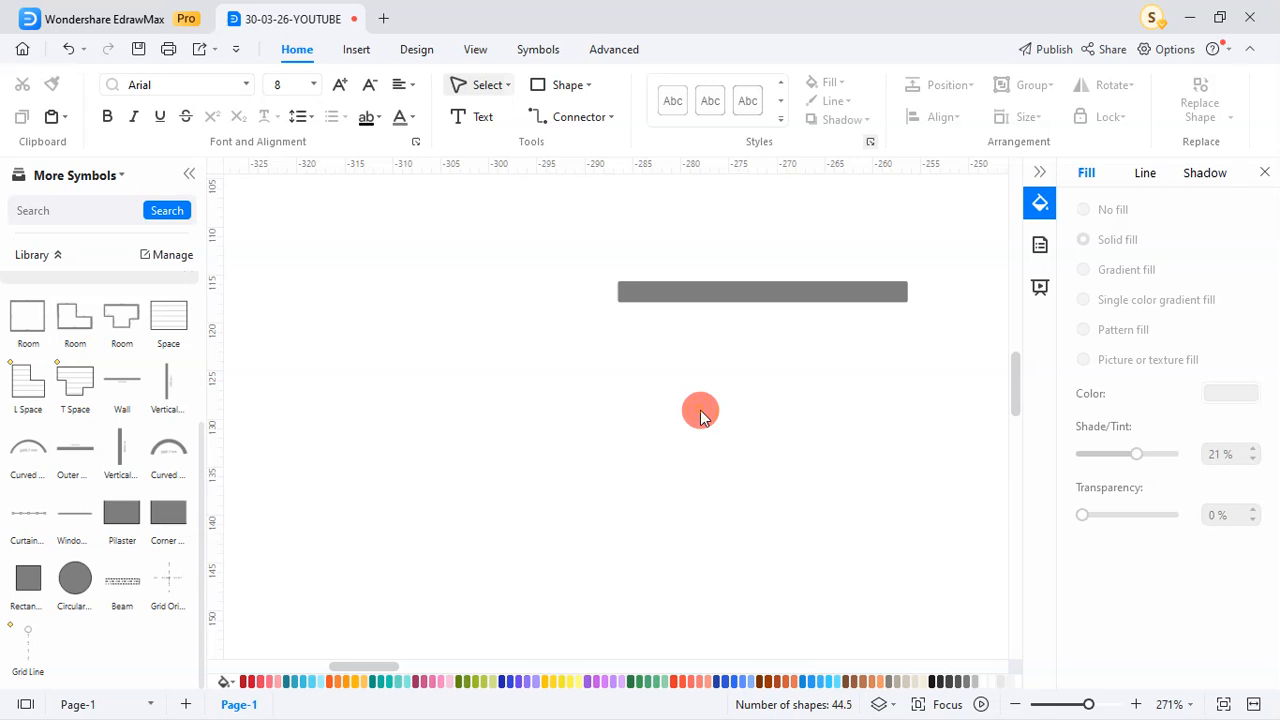
- Set the wall thickness of the 1500 mm wall to 150 mm, with the change applied to all walls
left_click(779, 291)
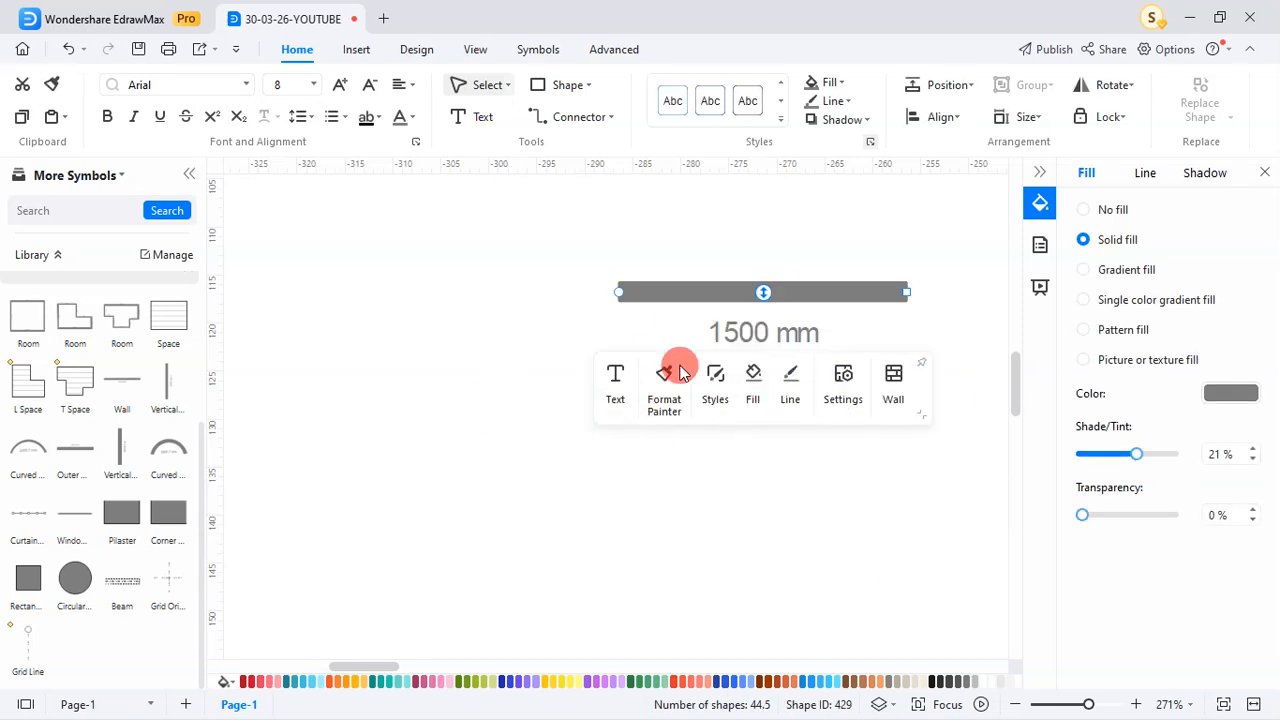
left_click(897, 385)
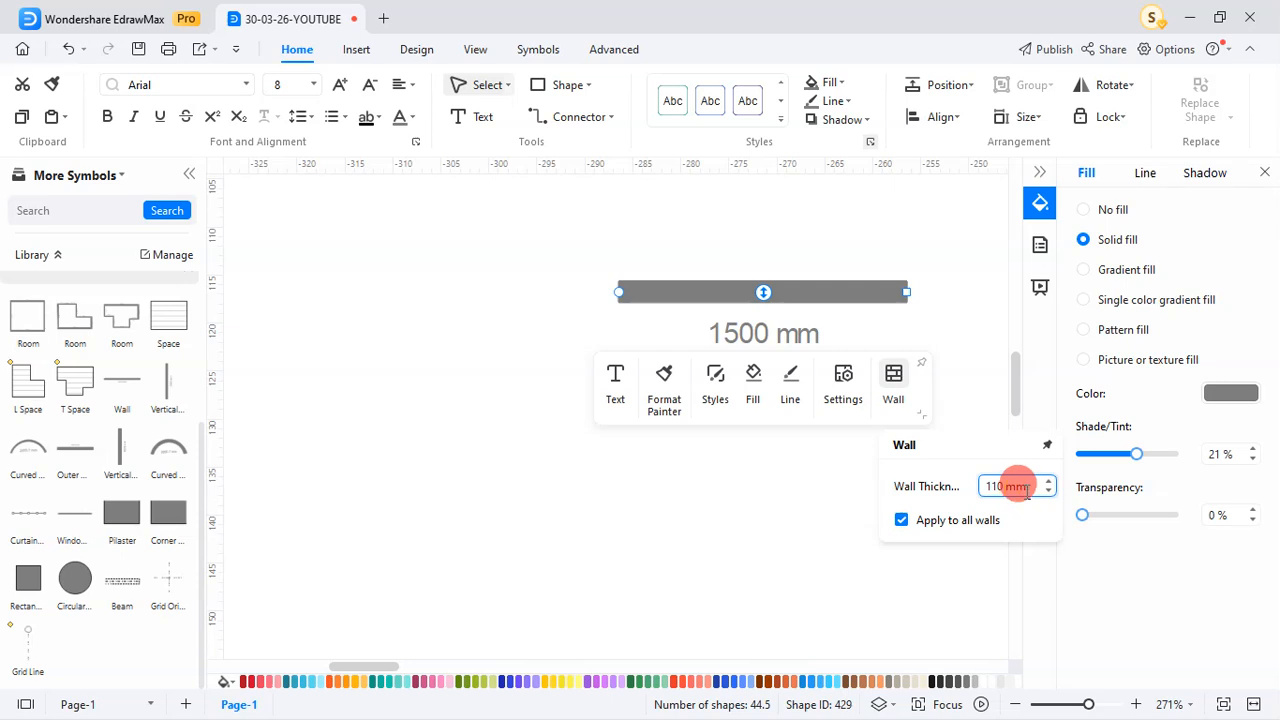
left_click_drag(1025, 487, 951, 487)
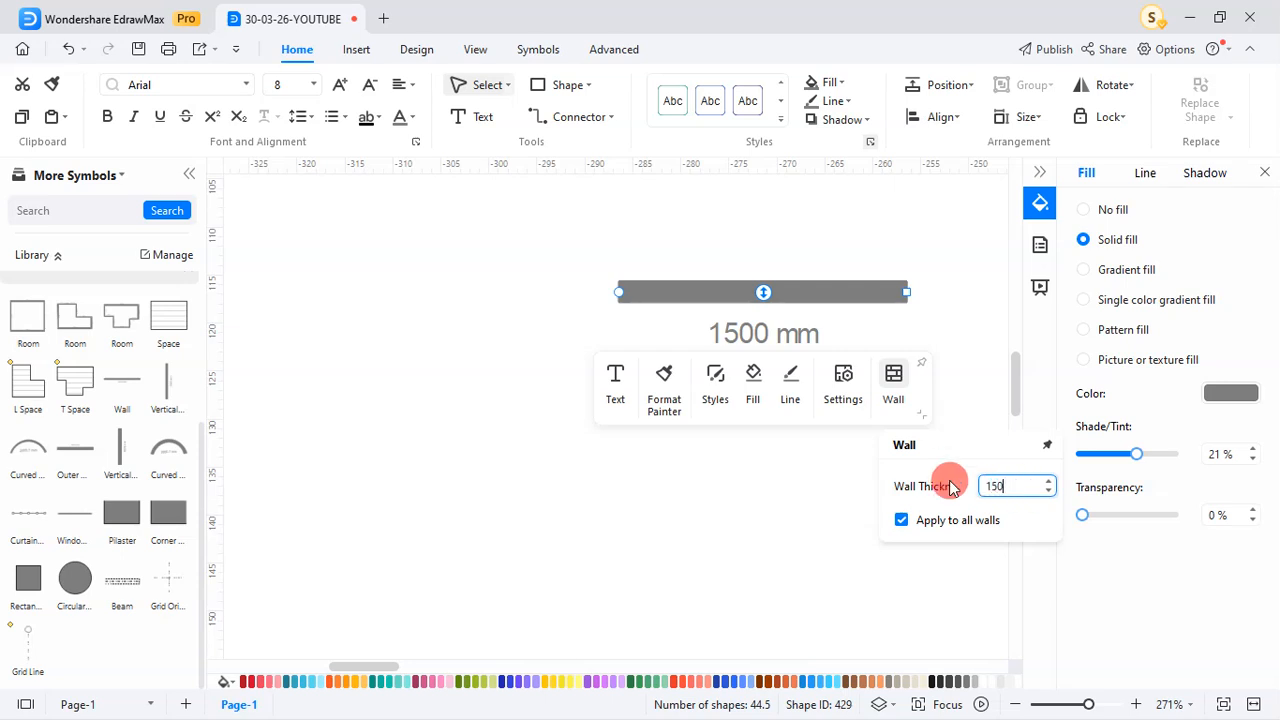
left_click(962, 400)
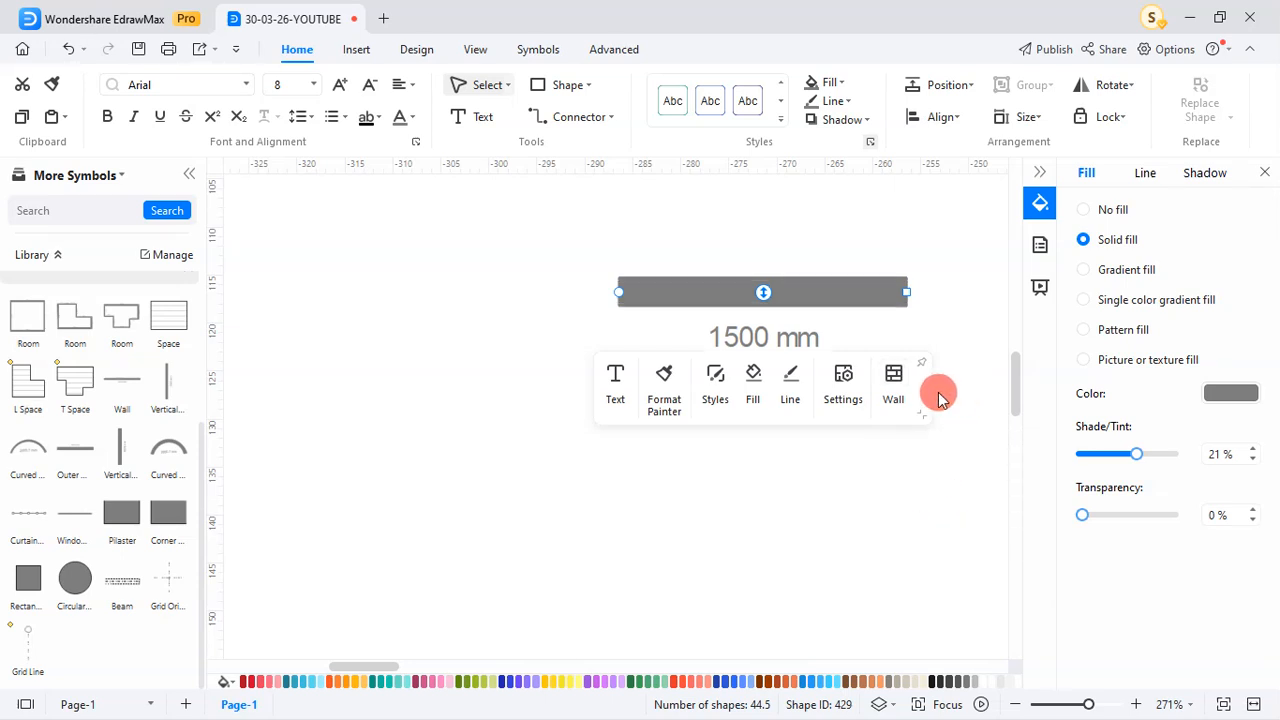
left_click(893, 382)
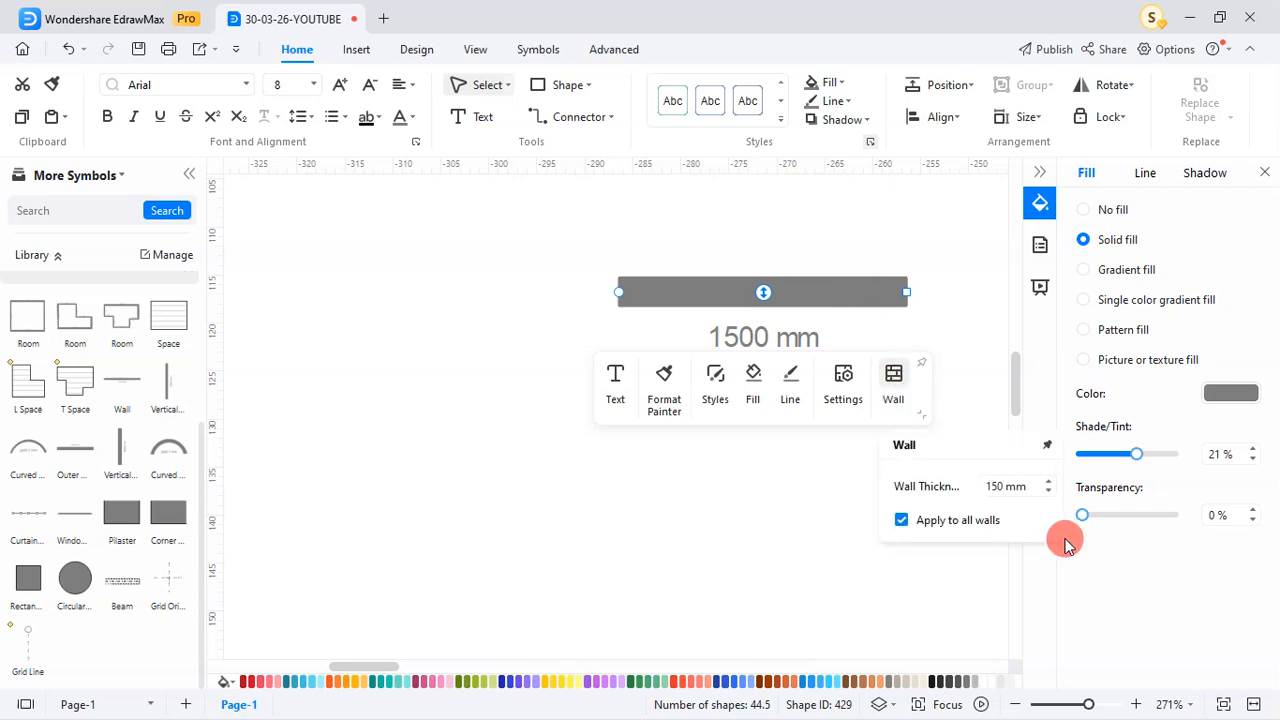
- Review the wall's dimension display, drawing scale, unit and precision settings
left_click(845, 378)
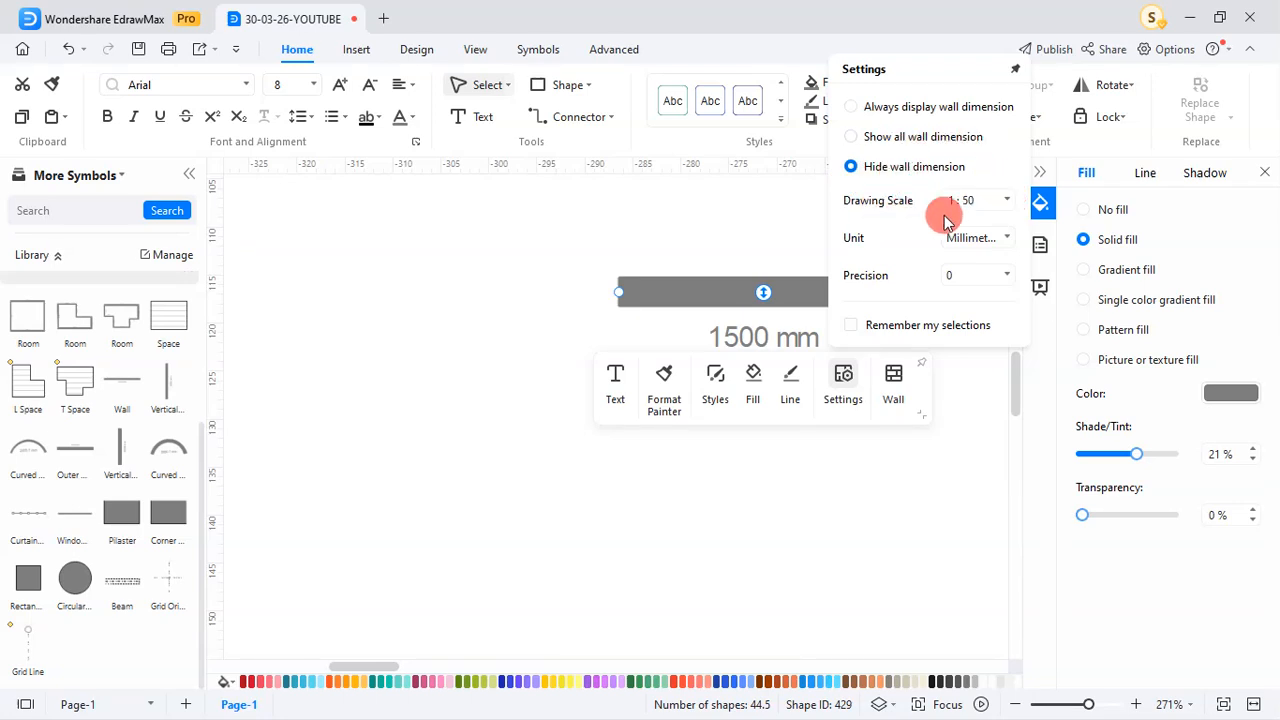
left_click(1005, 240)
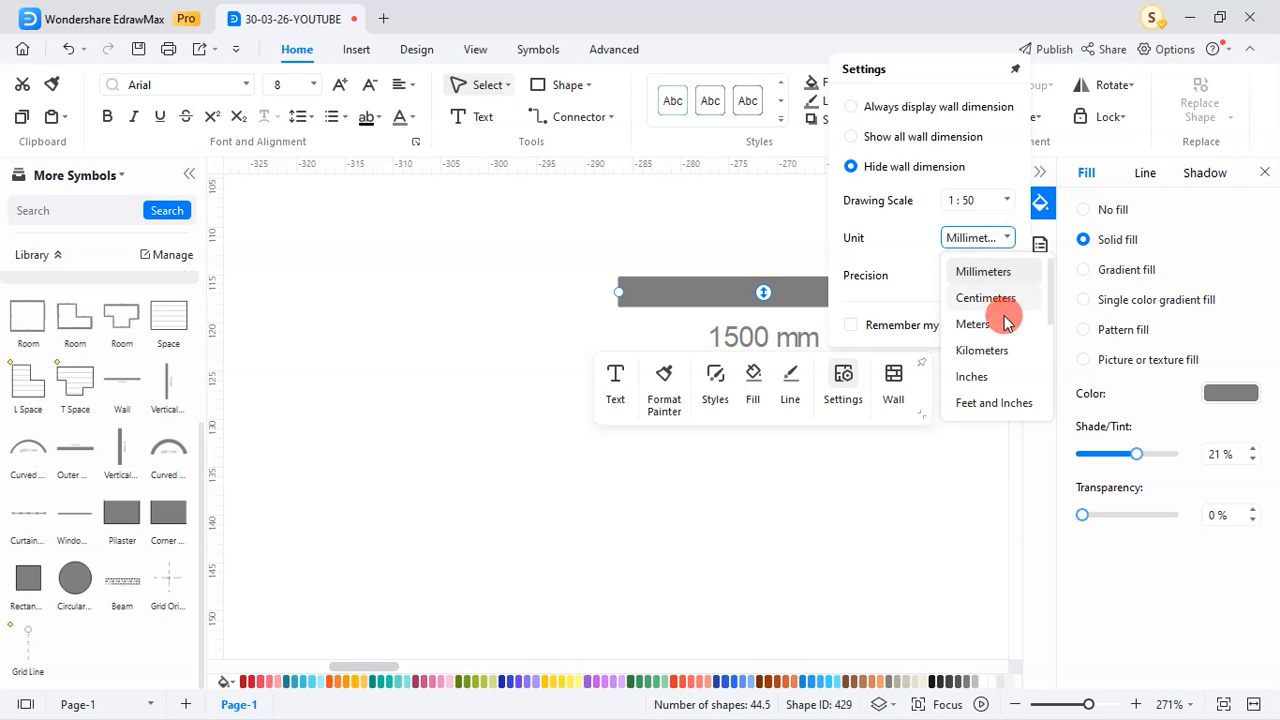
left_click(903, 238)
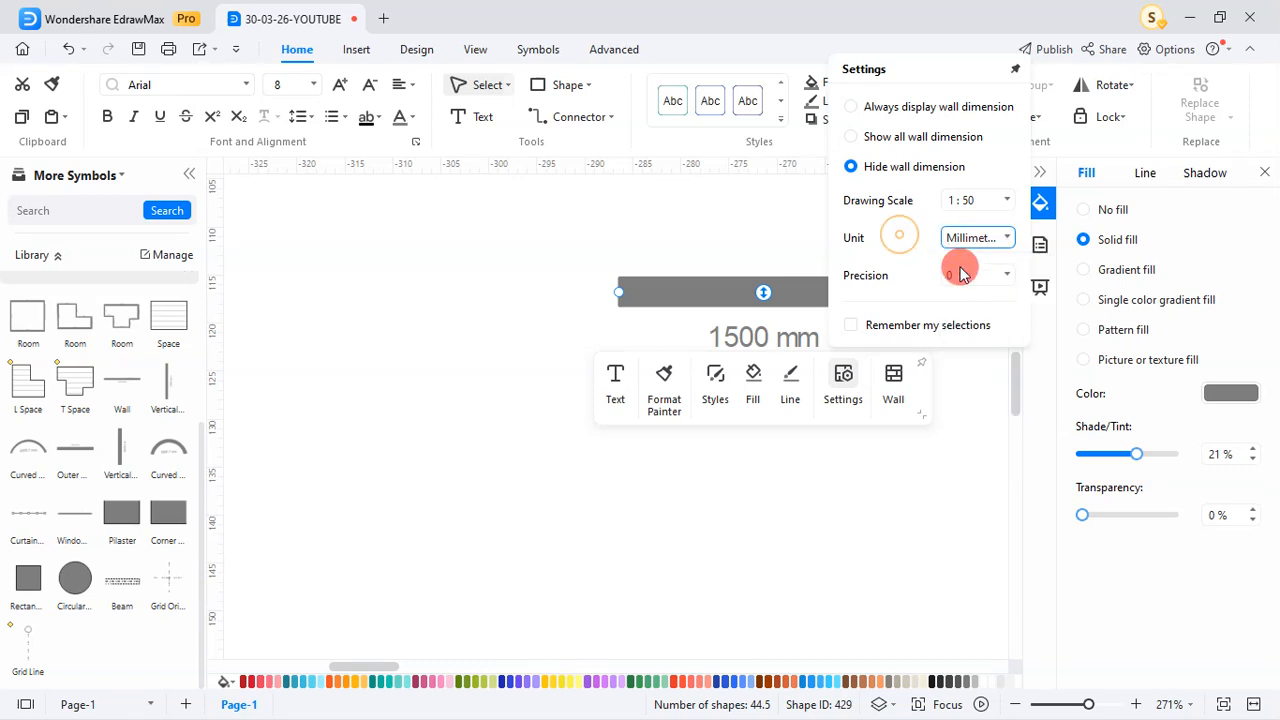
left_click(988, 288)
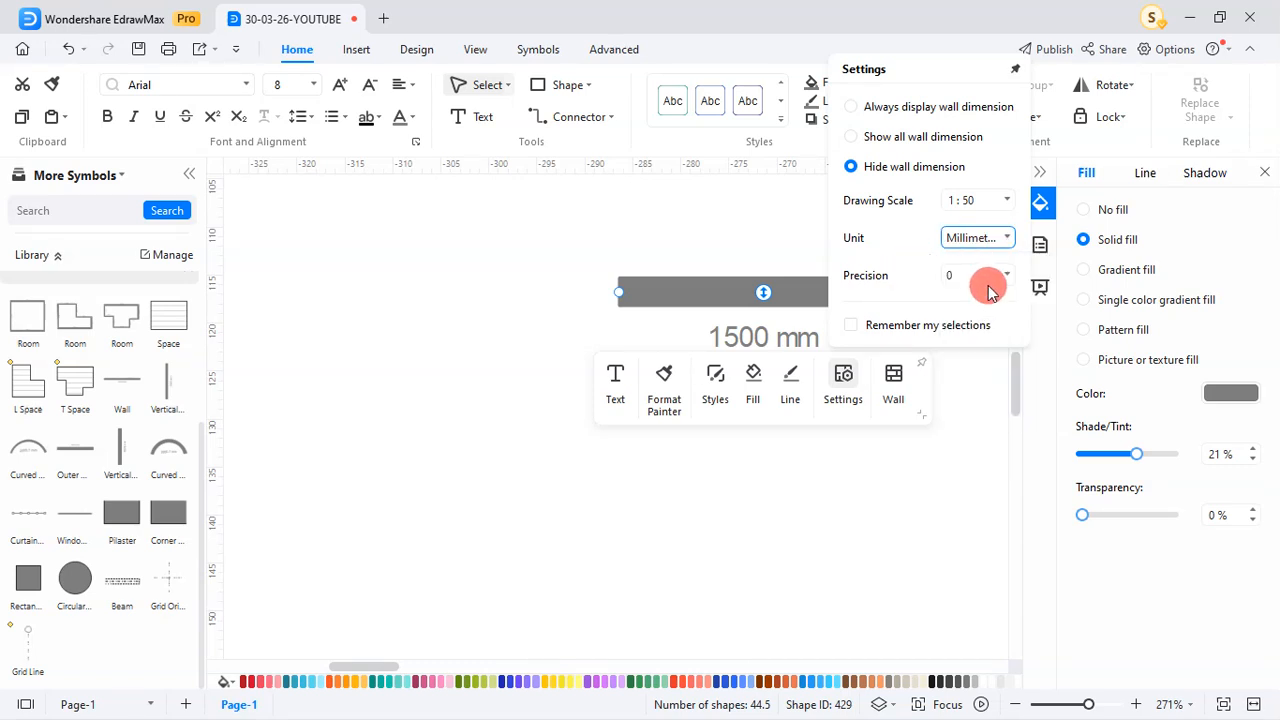
- Set the wall's outline colour to the standard bright red
left_click(795, 372)
left_click(795, 372)
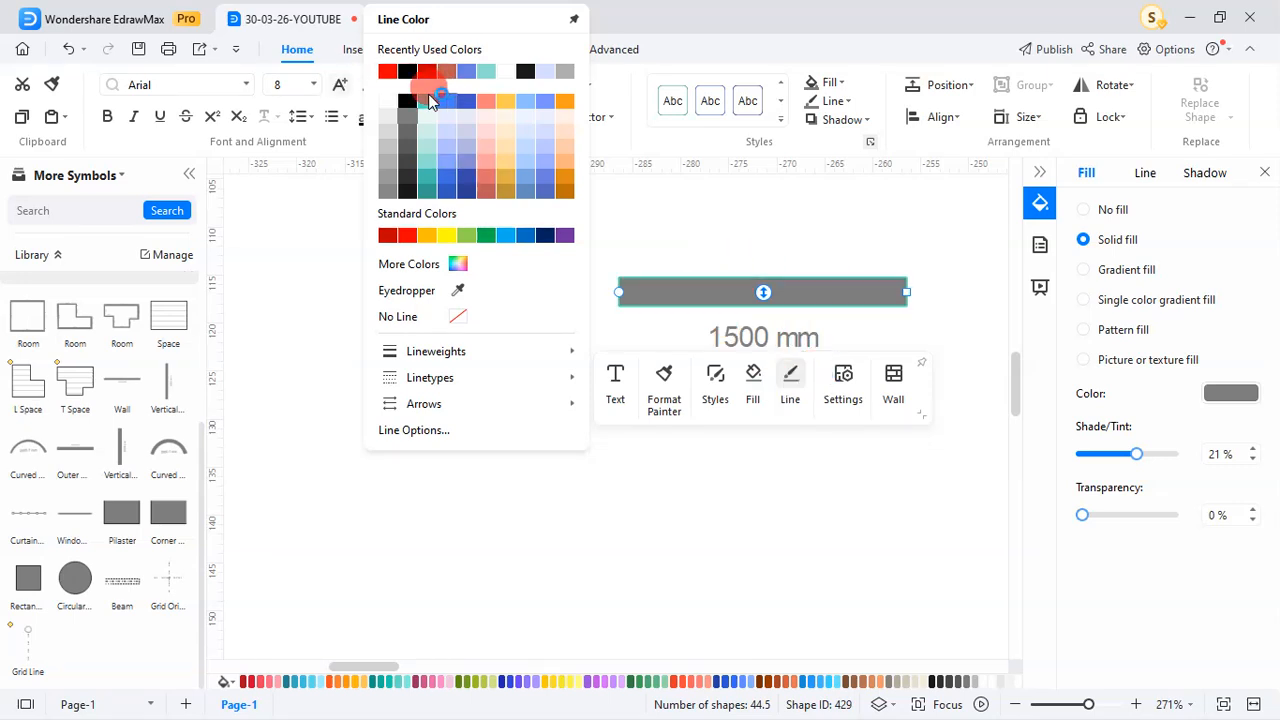
left_click(711, 290)
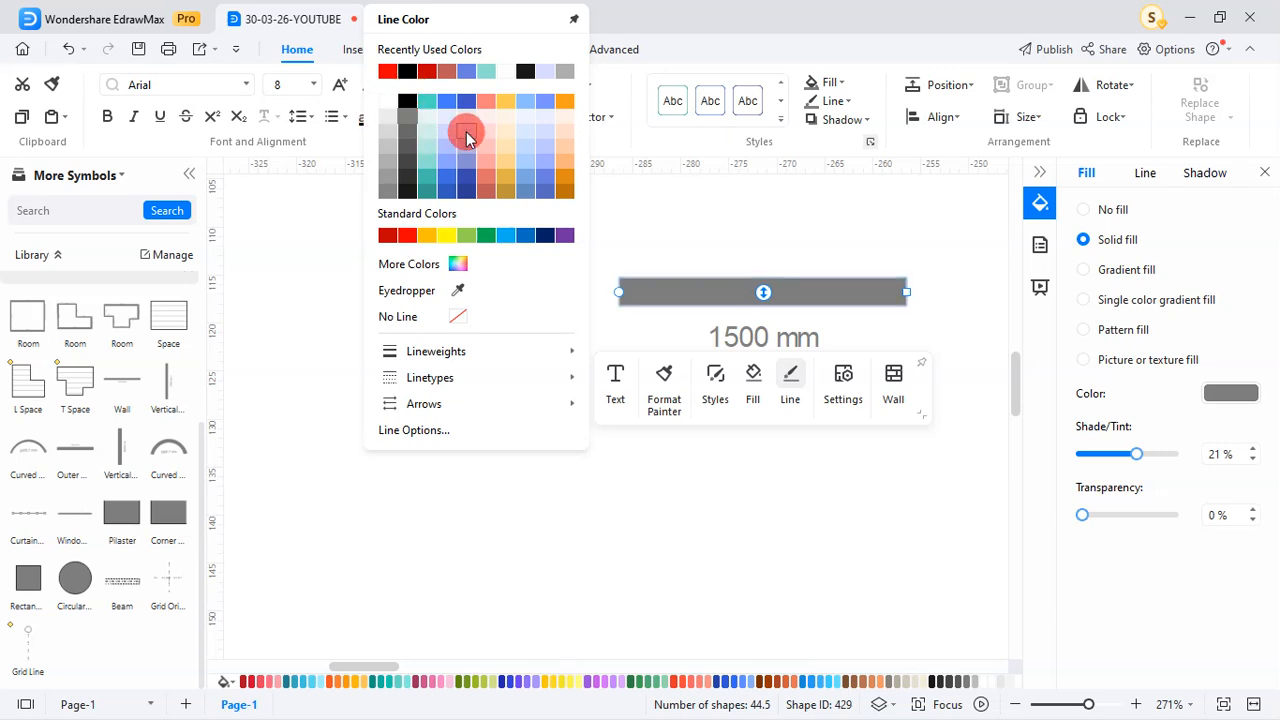
left_click(403, 237)
- Examine the lineweight, linetype and arrow options available for the wall's outline
left_click(789, 372)
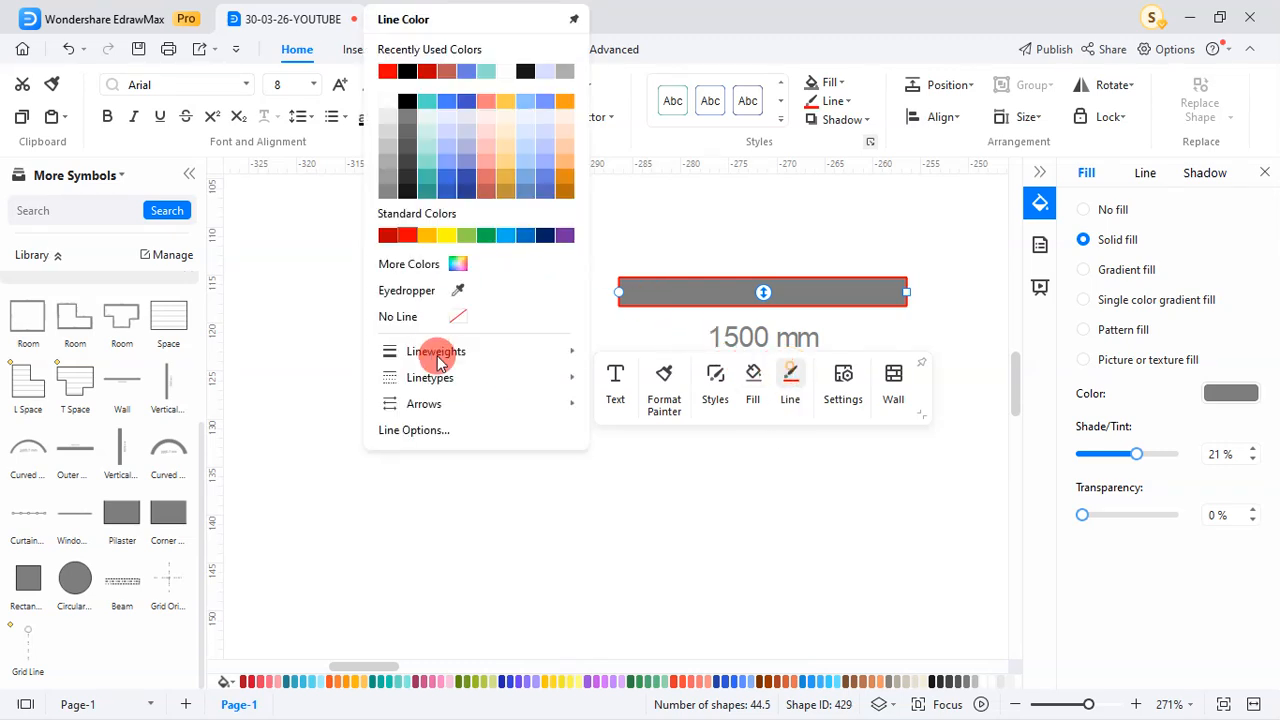
mouse_move(560, 358)
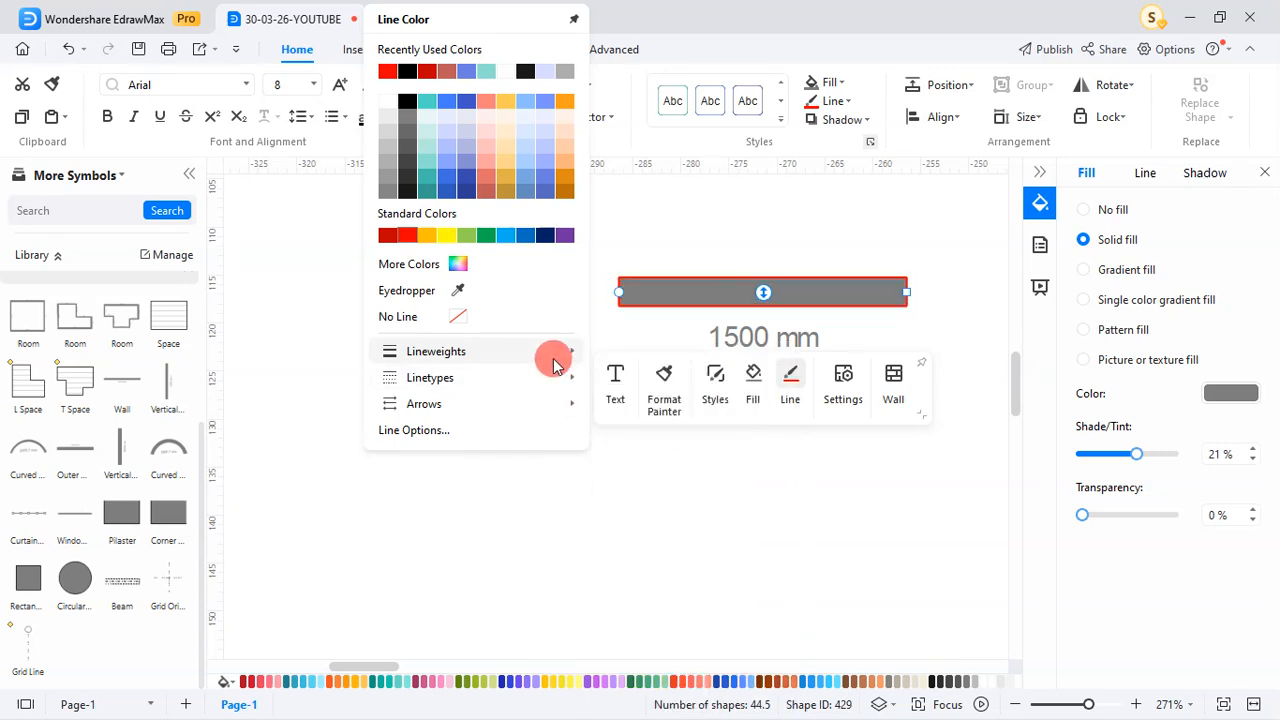
mouse_move(506, 390)
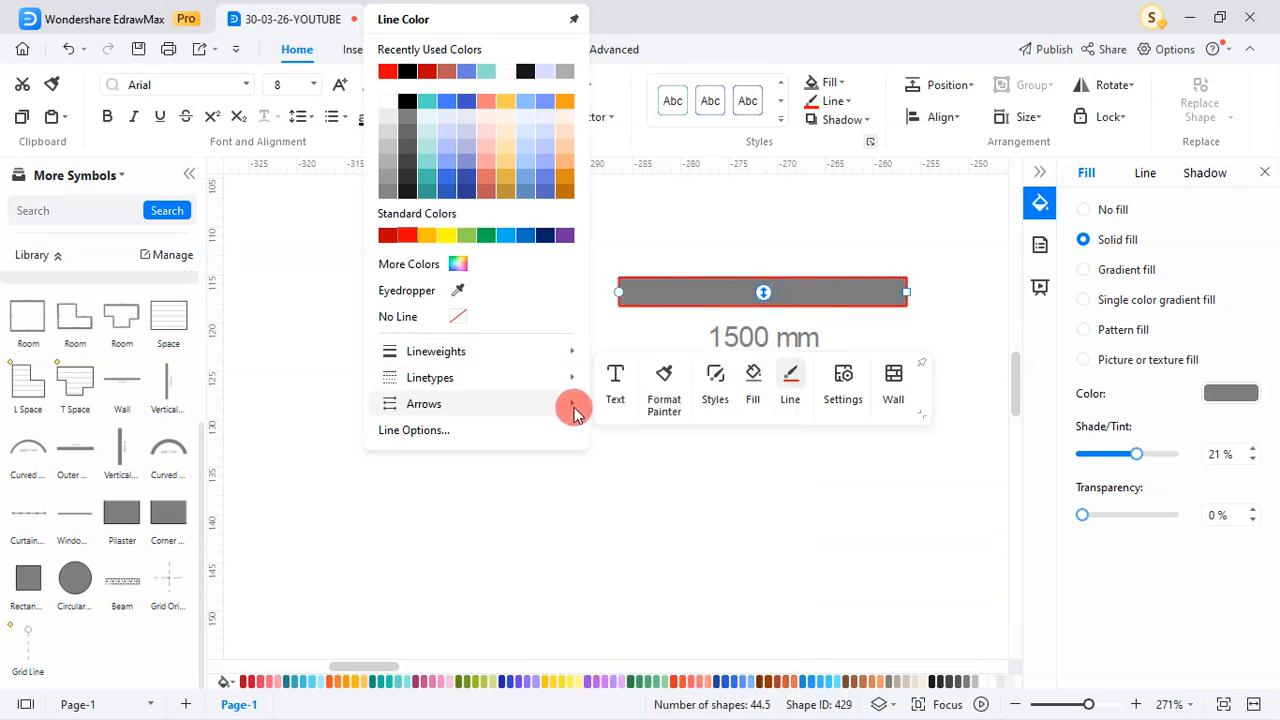
mouse_move(571, 406)
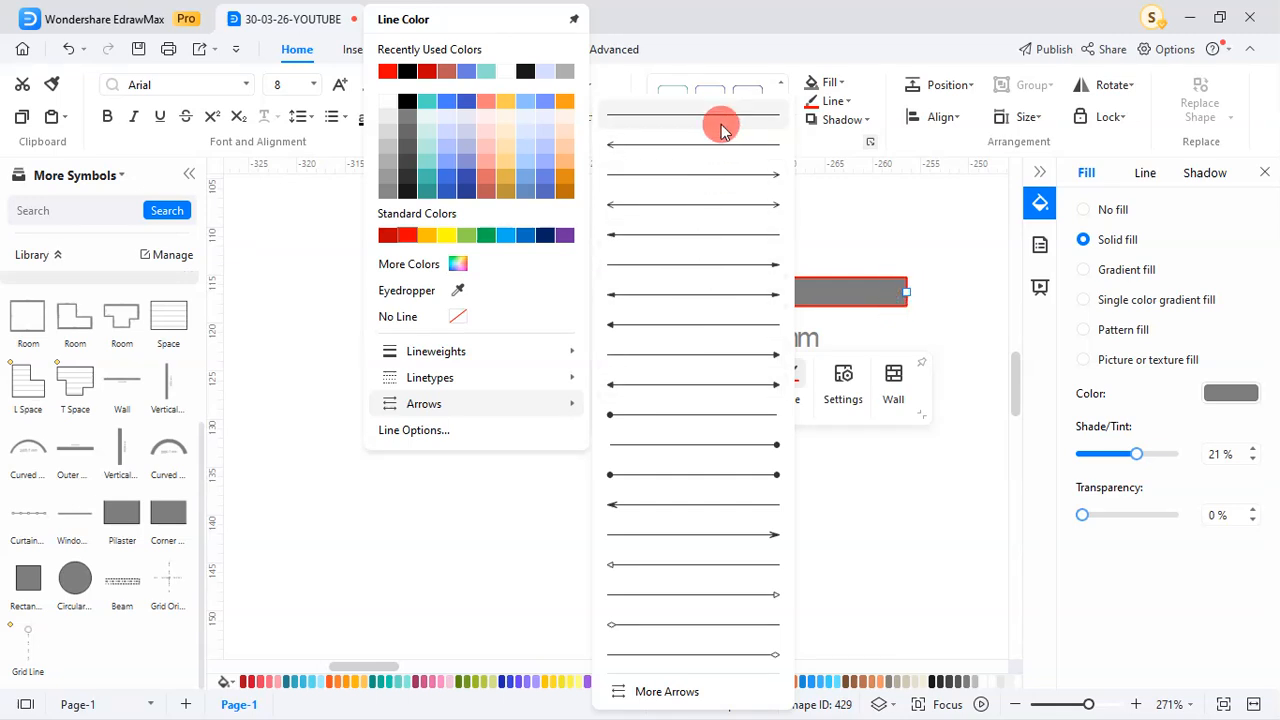
left_click(528, 487)
- Set the selected wall to no fill and move it leftward along the same horizontal line on the page
left_click(817, 304)
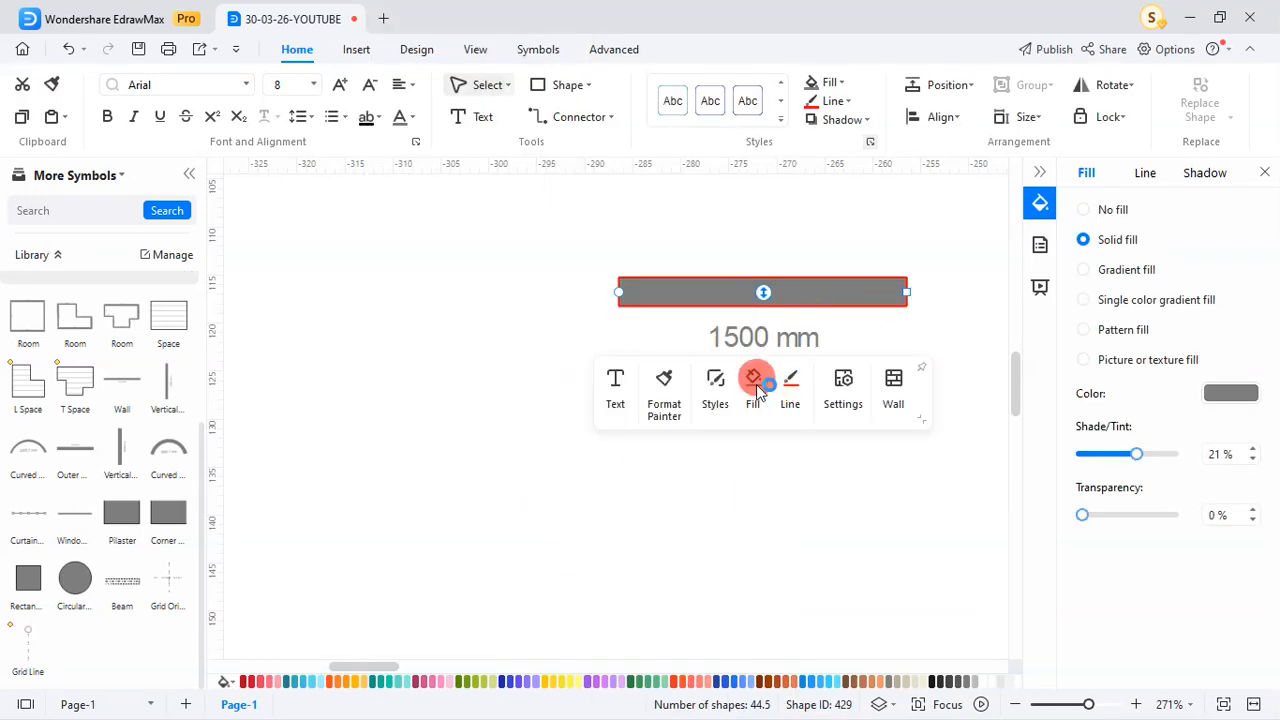
left_click(755, 380)
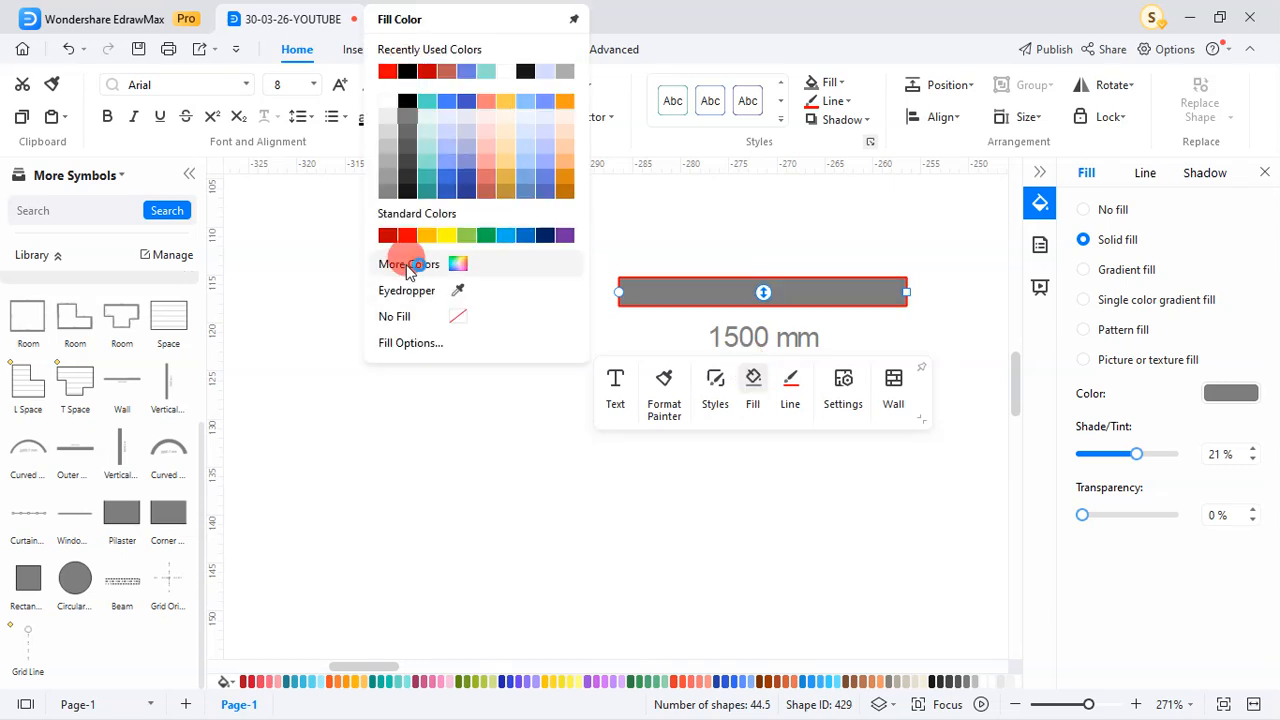
left_click(410, 343)
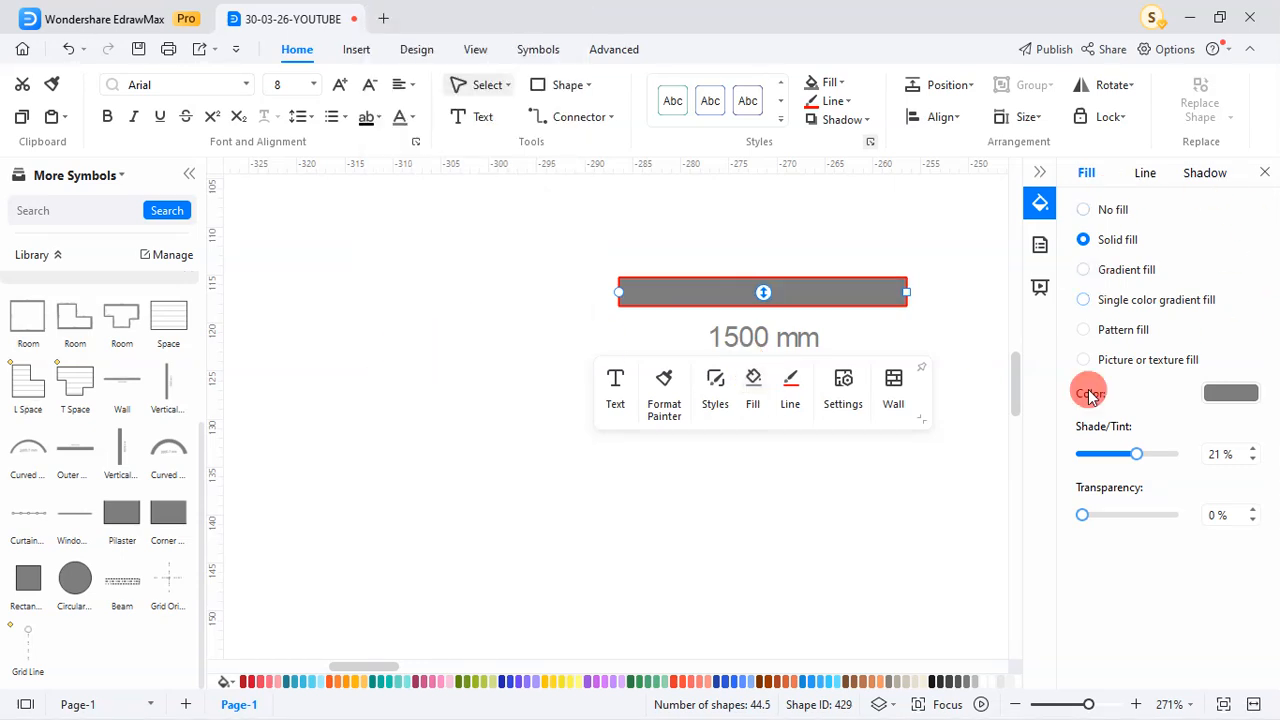
left_click(1124, 217)
left_click_drag(846, 283, 613, 278)
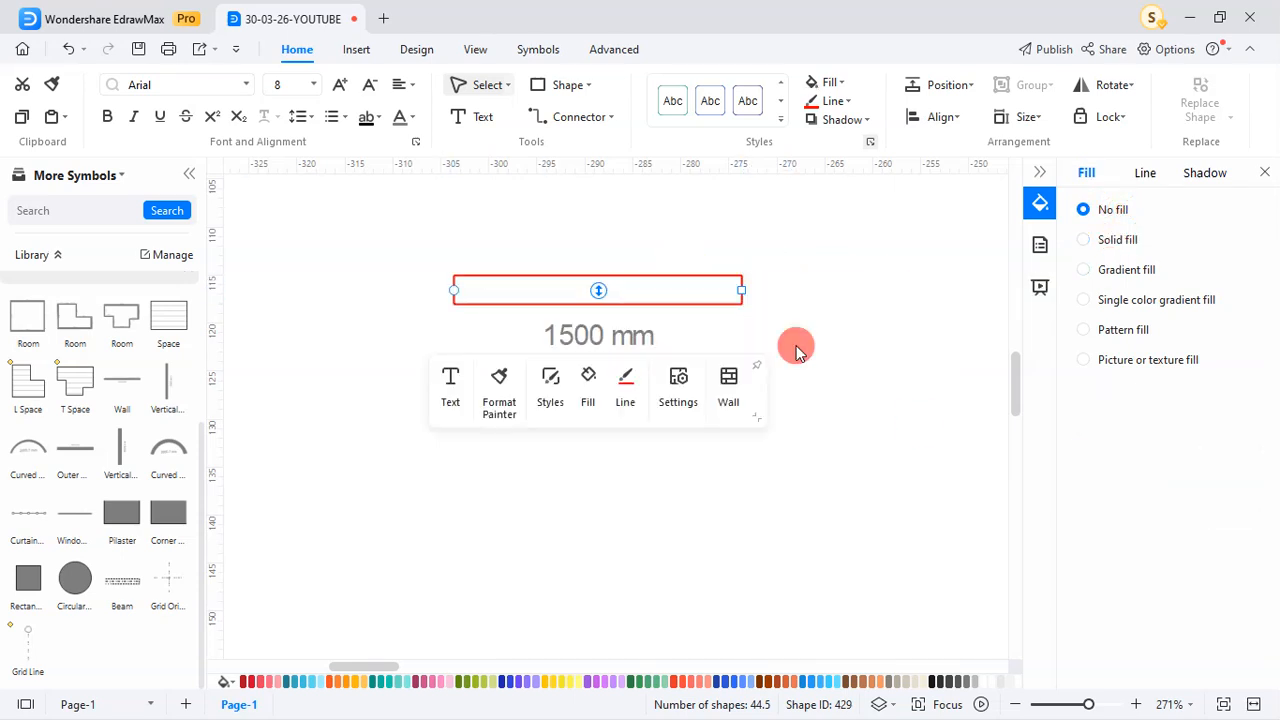
- Give the wall a solid fill in standard yellow
left_click(1120, 242)
left_click(1230, 395)
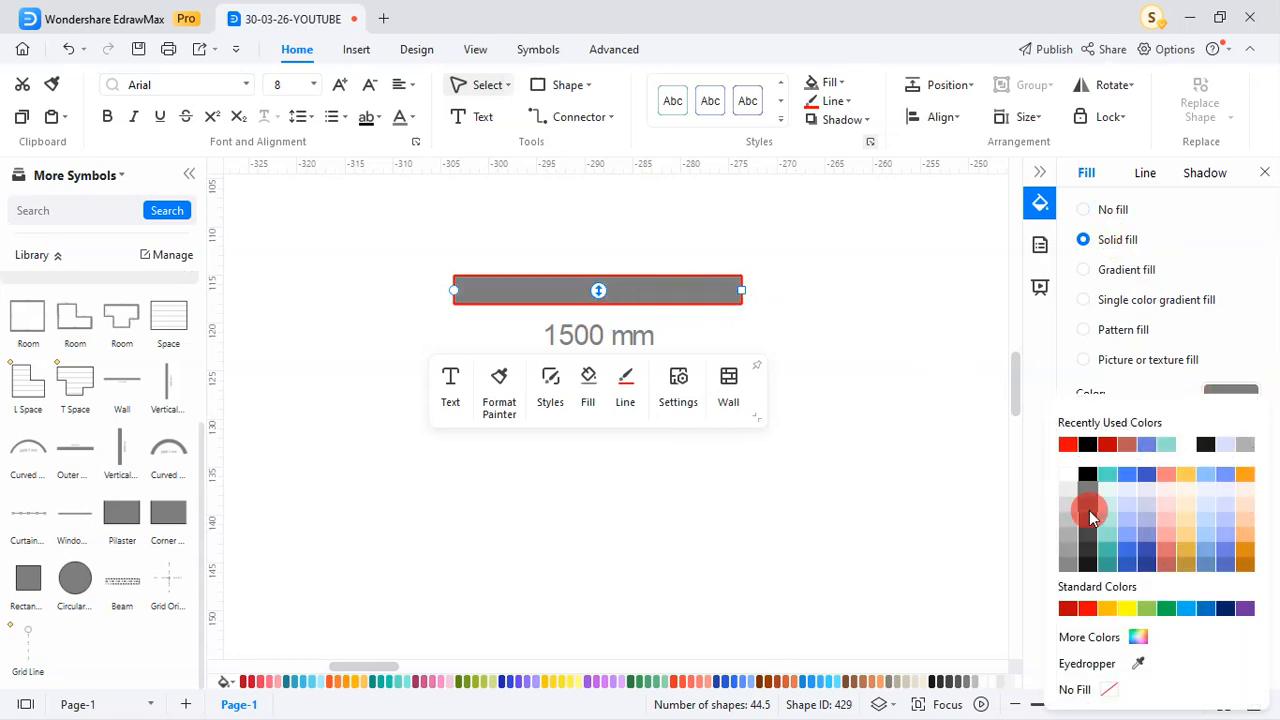
left_click(1127, 610)
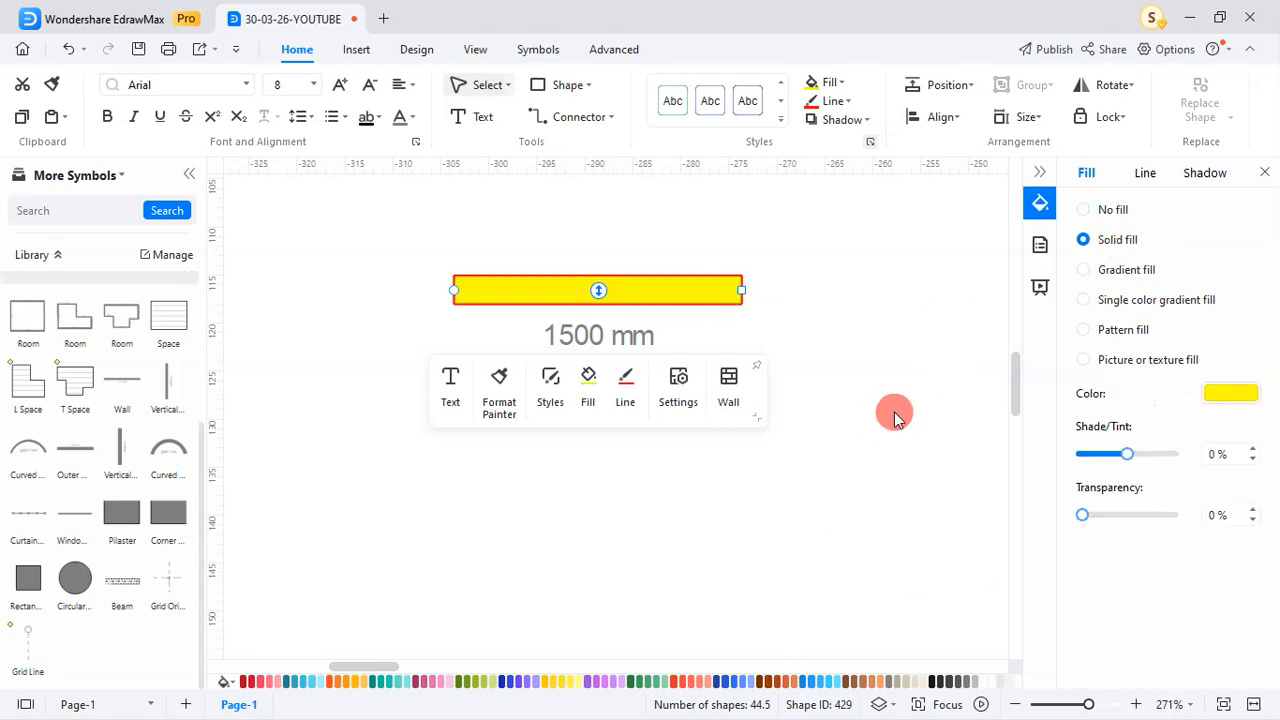
- Apply a linear gradient fill at 90 degrees to the wall and colour its first gradient stop red
left_click(1121, 272)
left_click(1221, 431)
left_click(1198, 470)
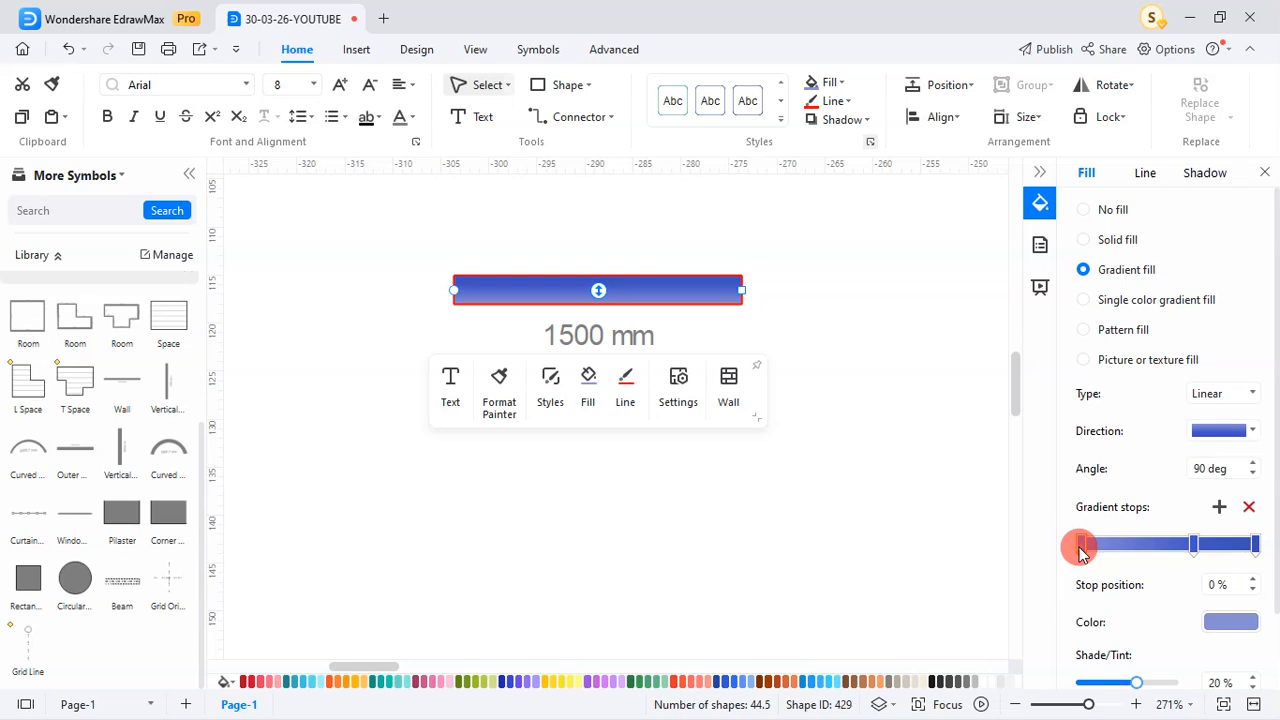
left_click(1231, 620)
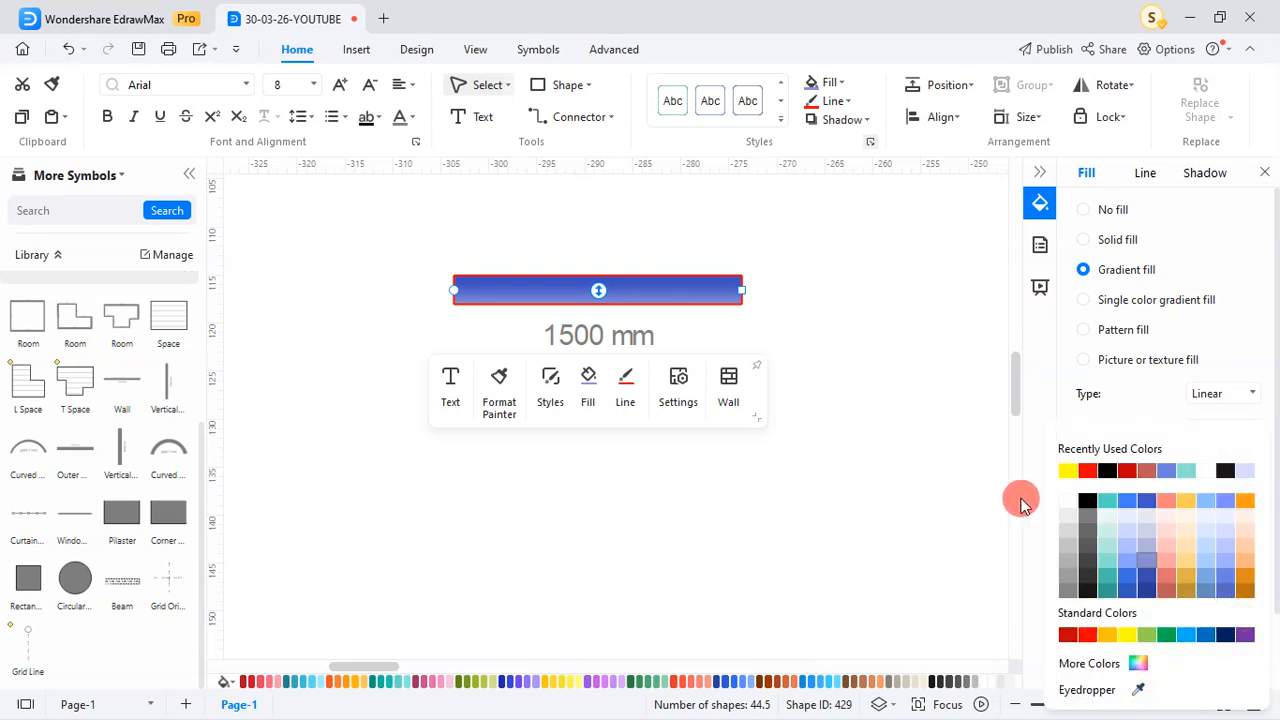
left_click(1084, 474)
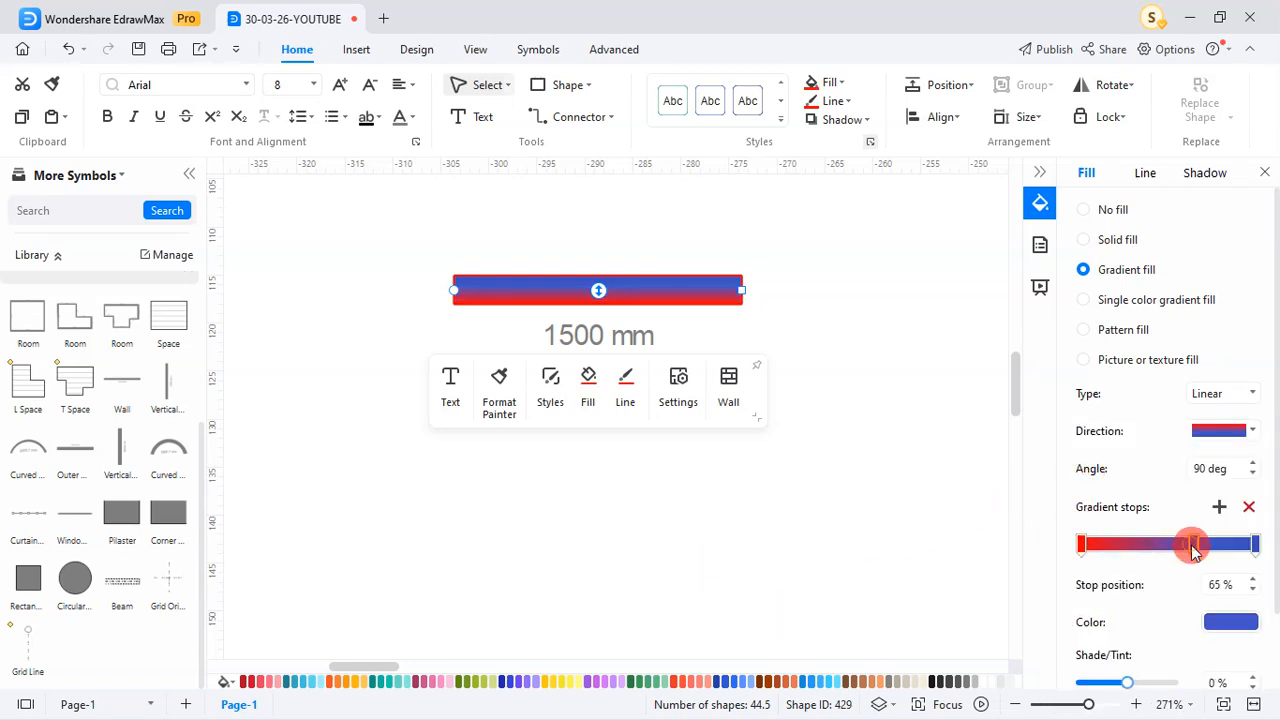
- Colour the wall's gradient stop at 65 % blue and the stop at 100 % yellow
left_click(1228, 620)
left_click(1127, 578)
left_click(1255, 545)
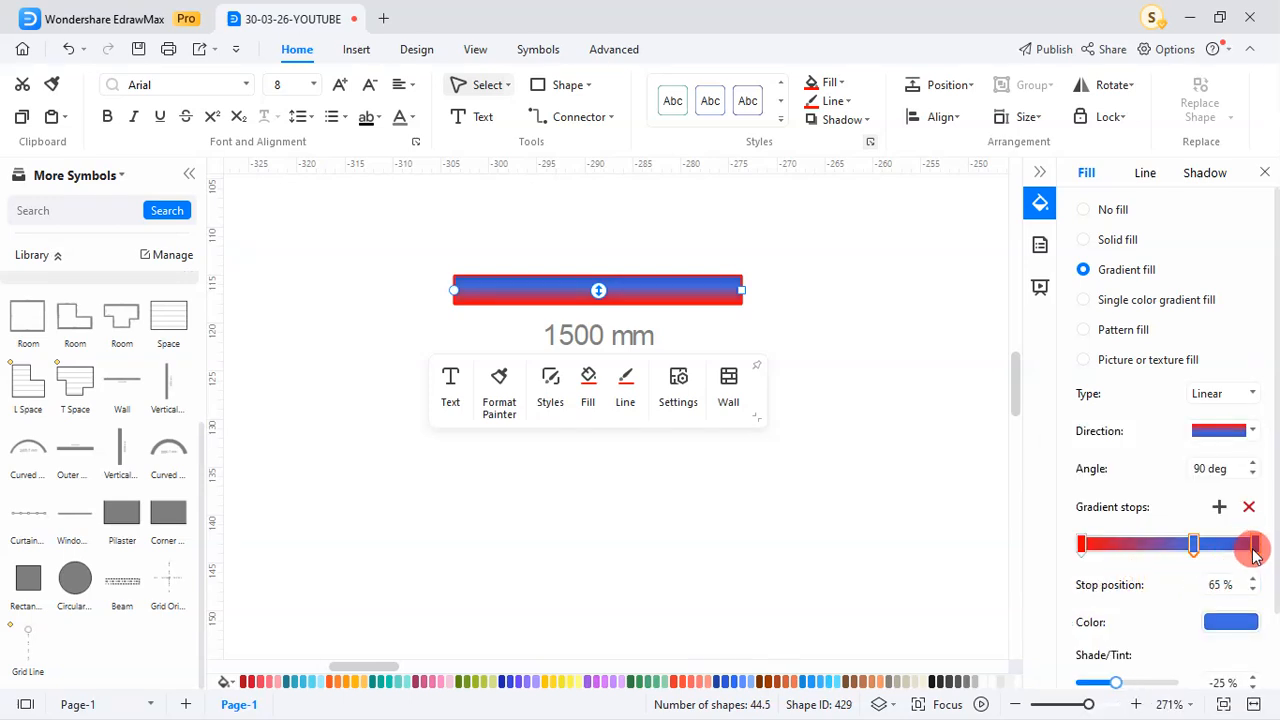
left_click(1238, 620)
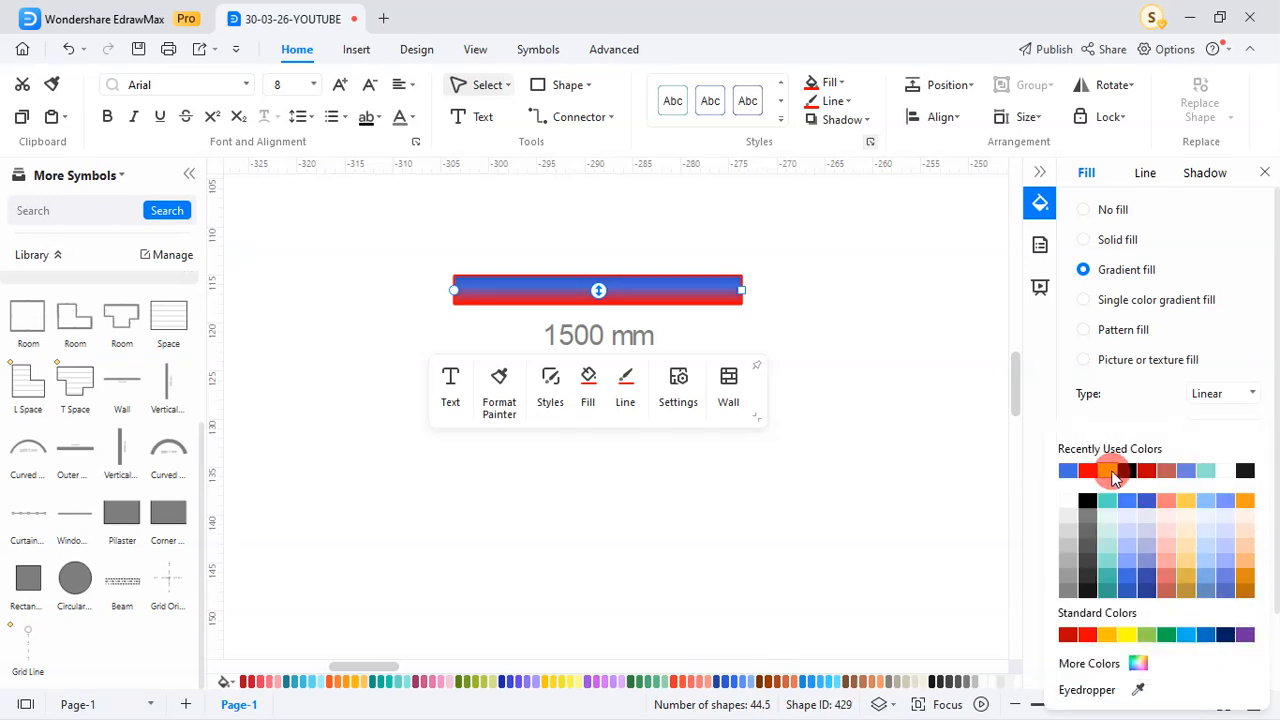
left_click(1112, 470)
left_click(990, 560)
- Apply a pattern fill with a diagonal-line hatch to the wall
scroll(1173, 622, "down", 2)
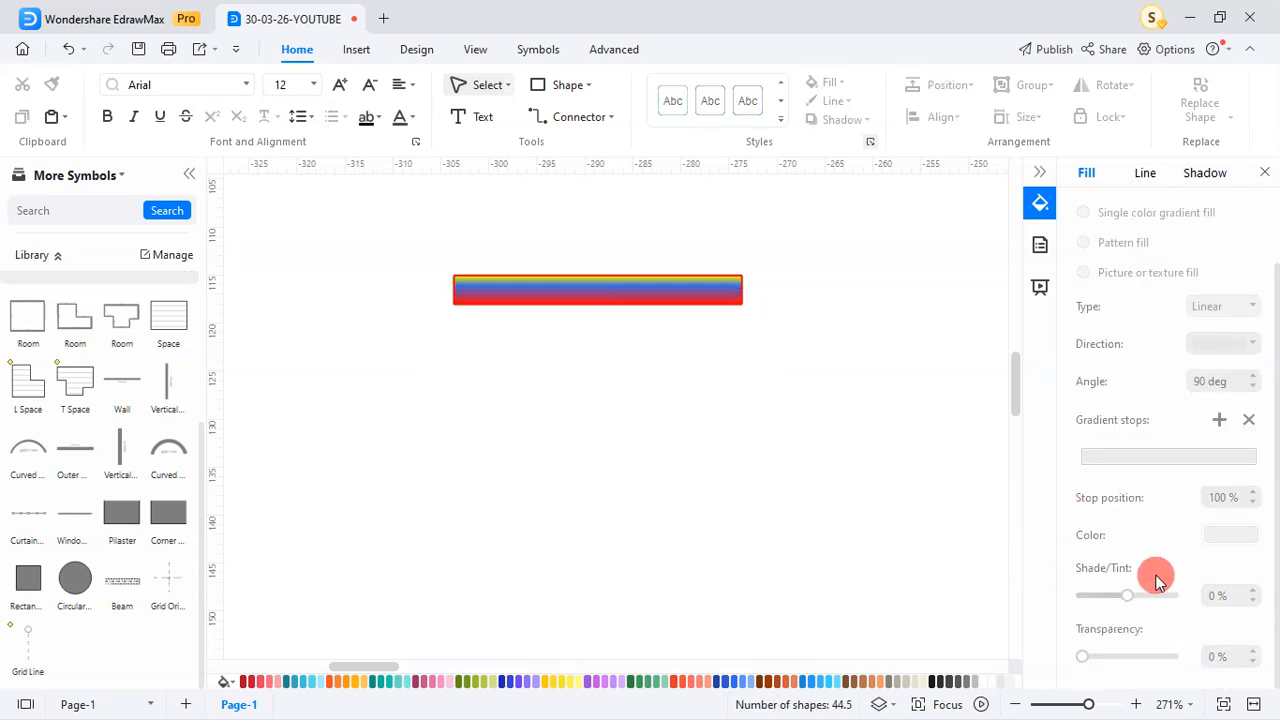
scroll(1163, 590, "up", 2)
left_click(631, 296)
left_click(1083, 330)
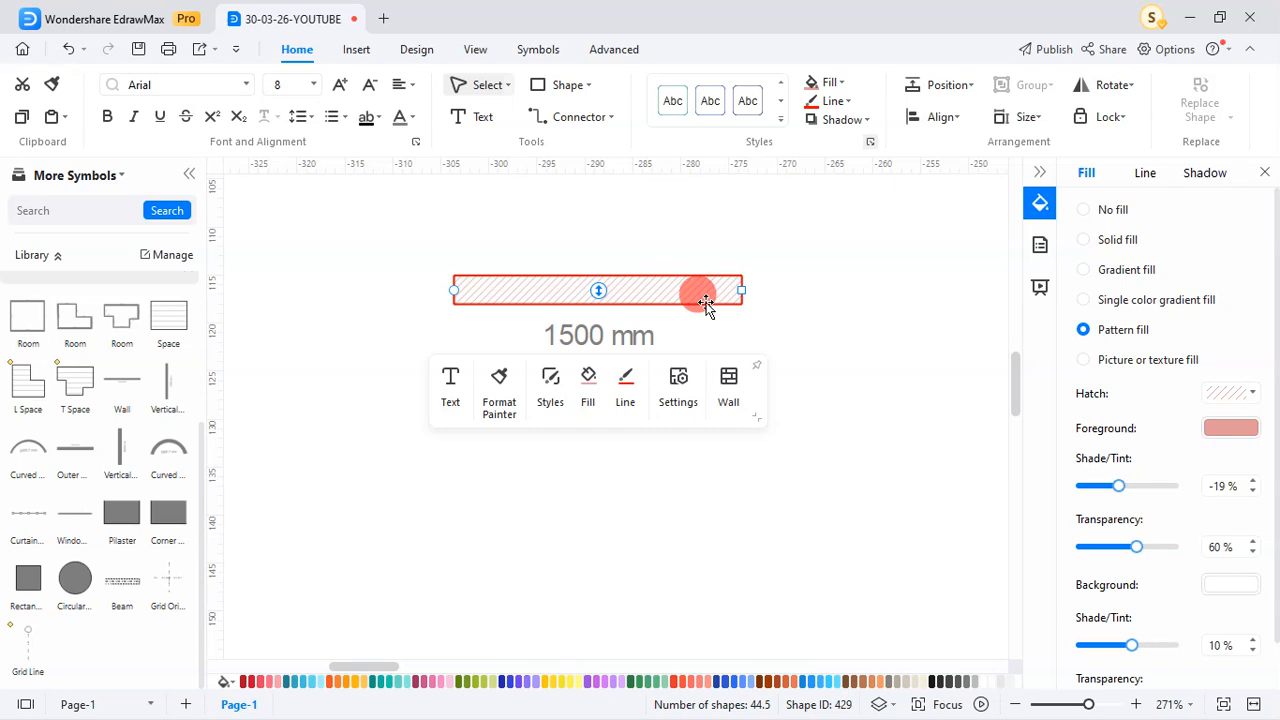
- Set the foreground colour of the wall's pattern fill to the recently used red and view the available hatch patterns
left_click(1216, 430)
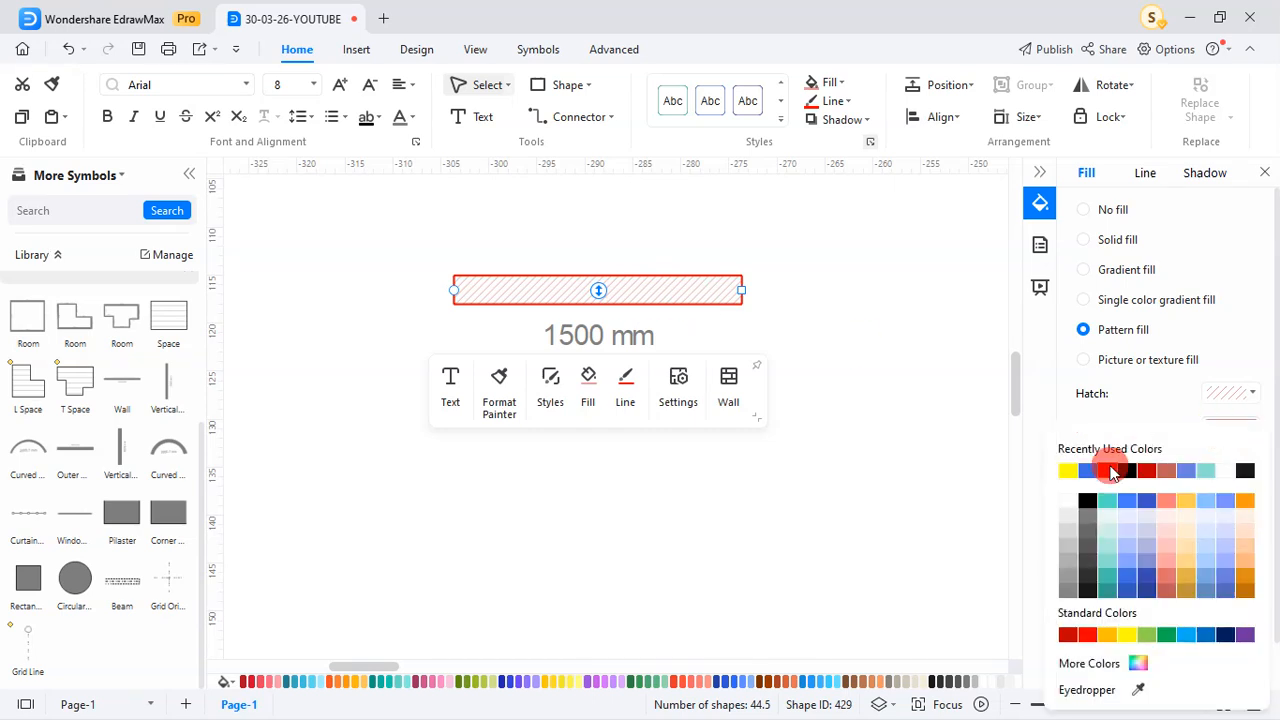
left_click(1106, 469)
left_click(910, 480)
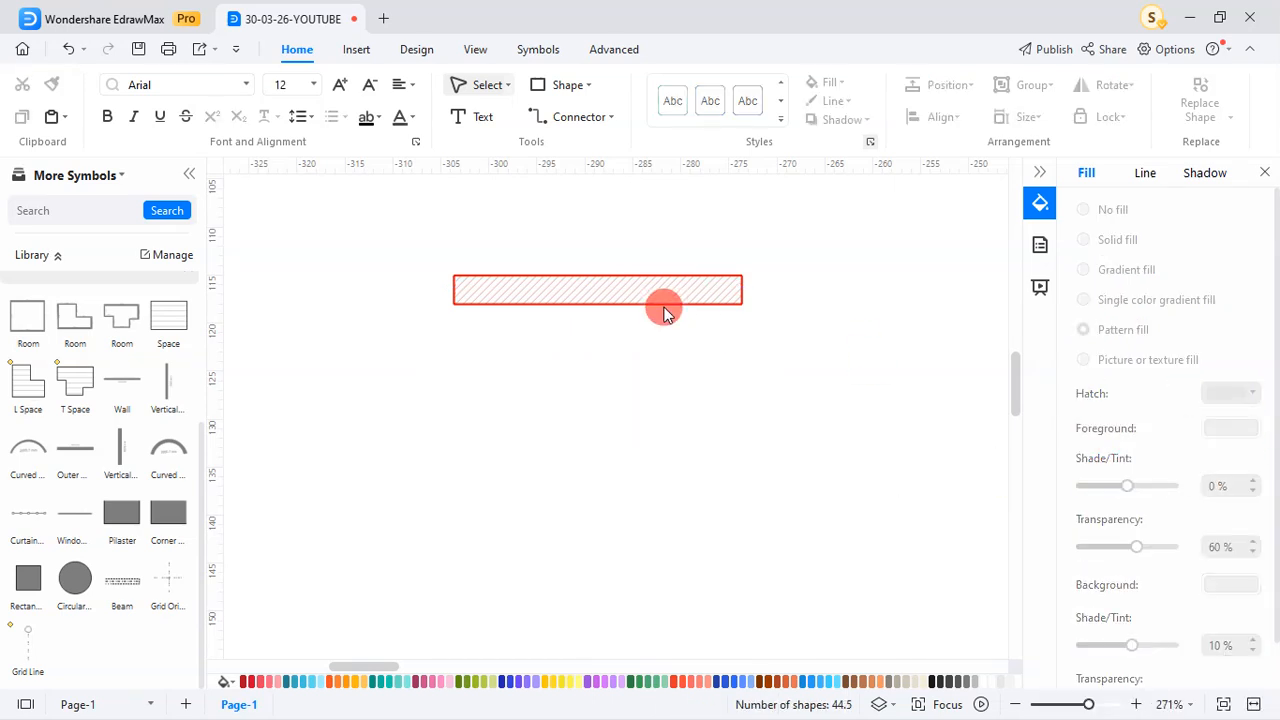
left_click(1245, 394)
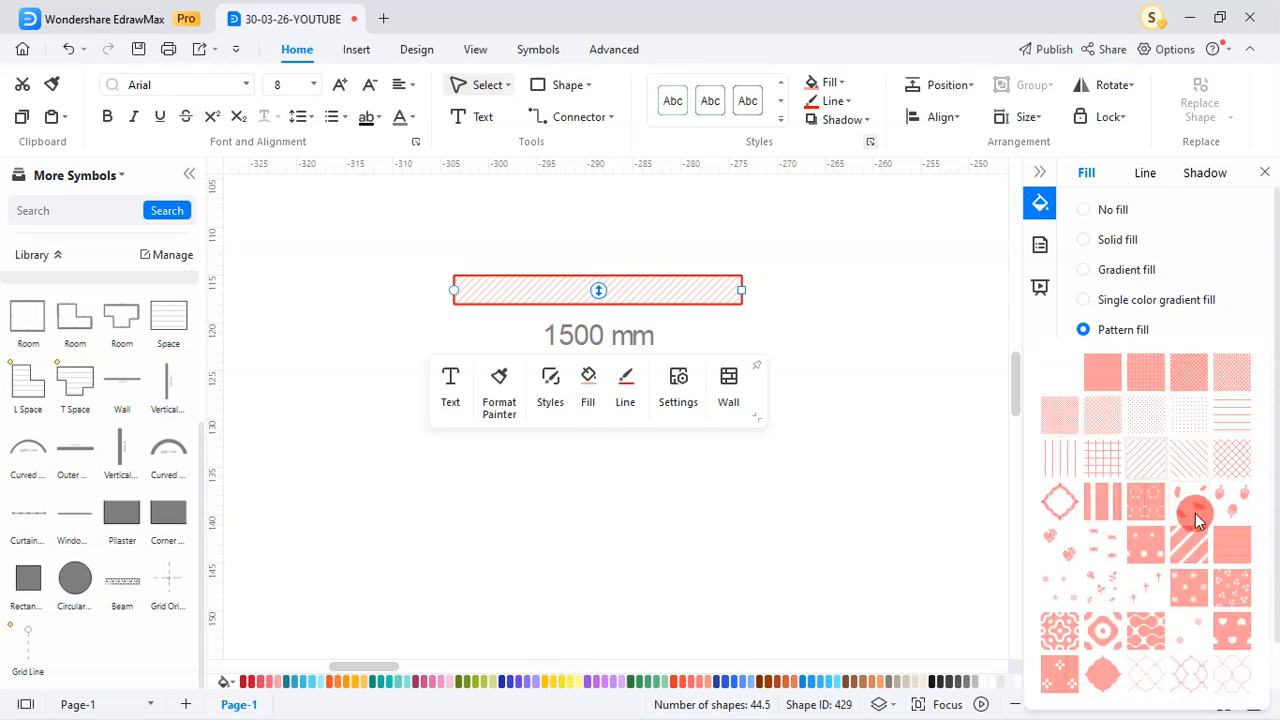
left_click(861, 472)
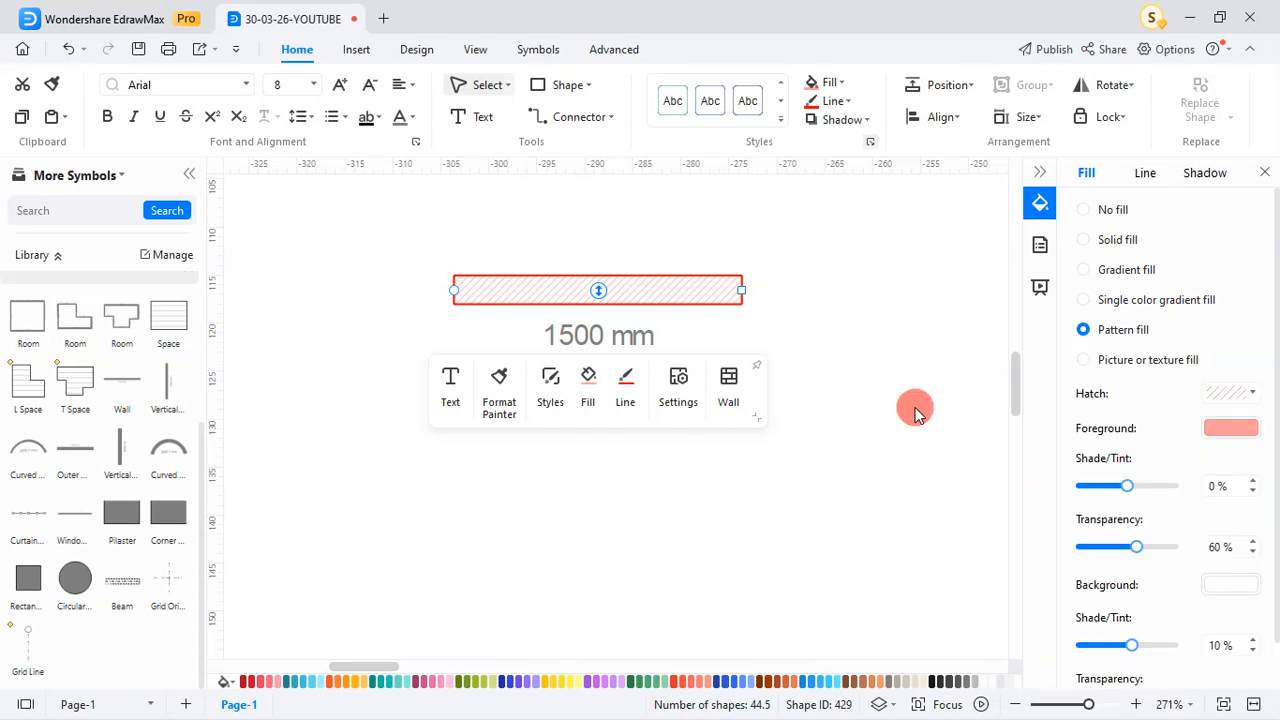
left_click(864, 274)
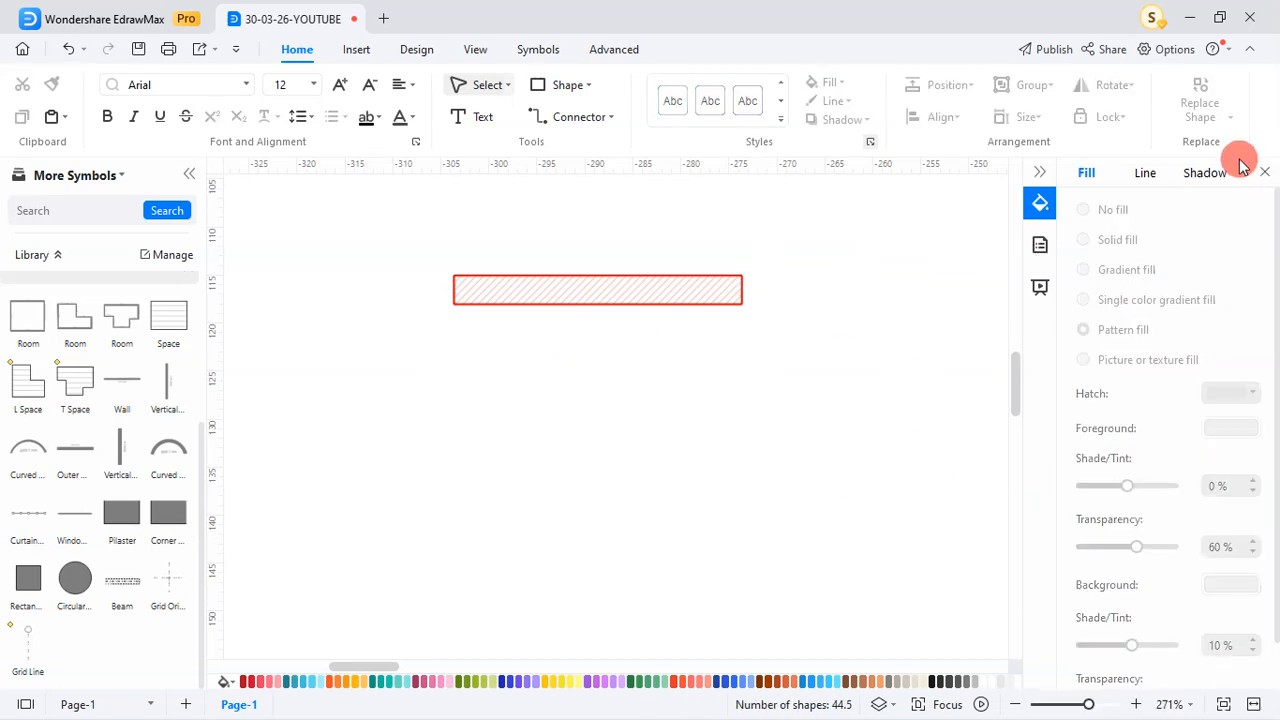
- Give the horizontal wall a drop shadow cast straight down below its lower edge
left_click(1203, 175)
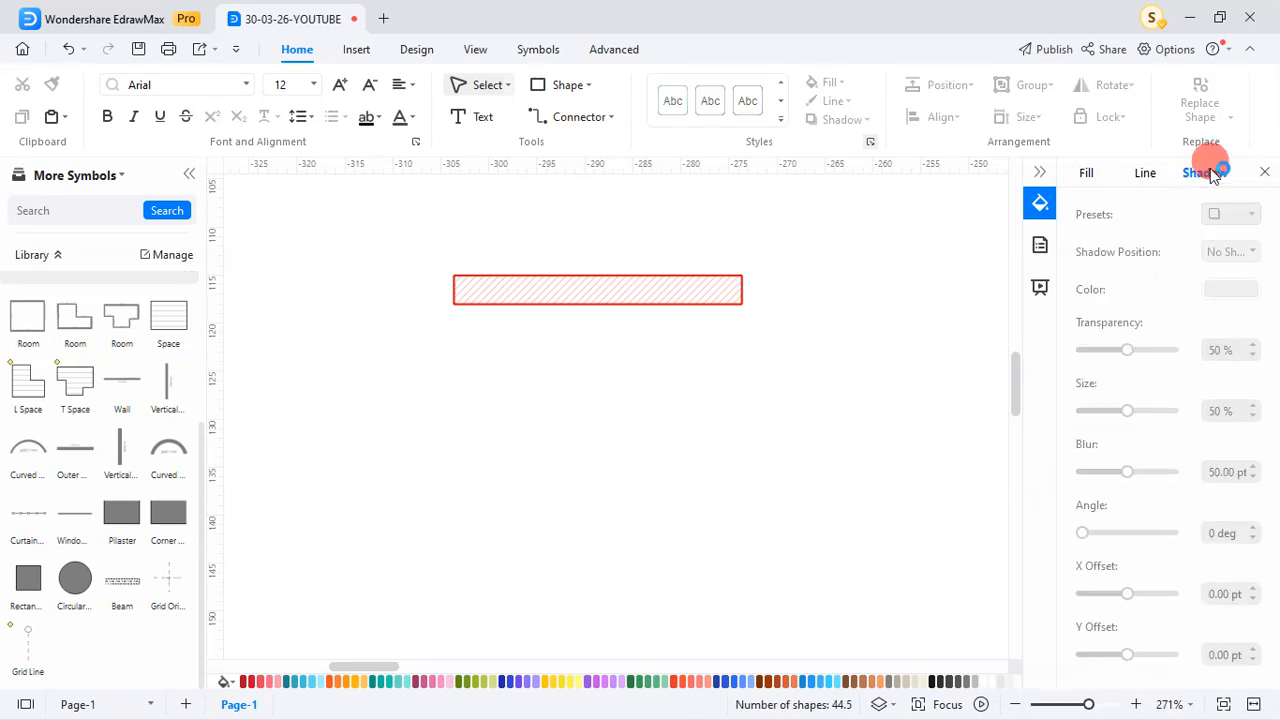
left_click(617, 310)
left_click(1232, 214)
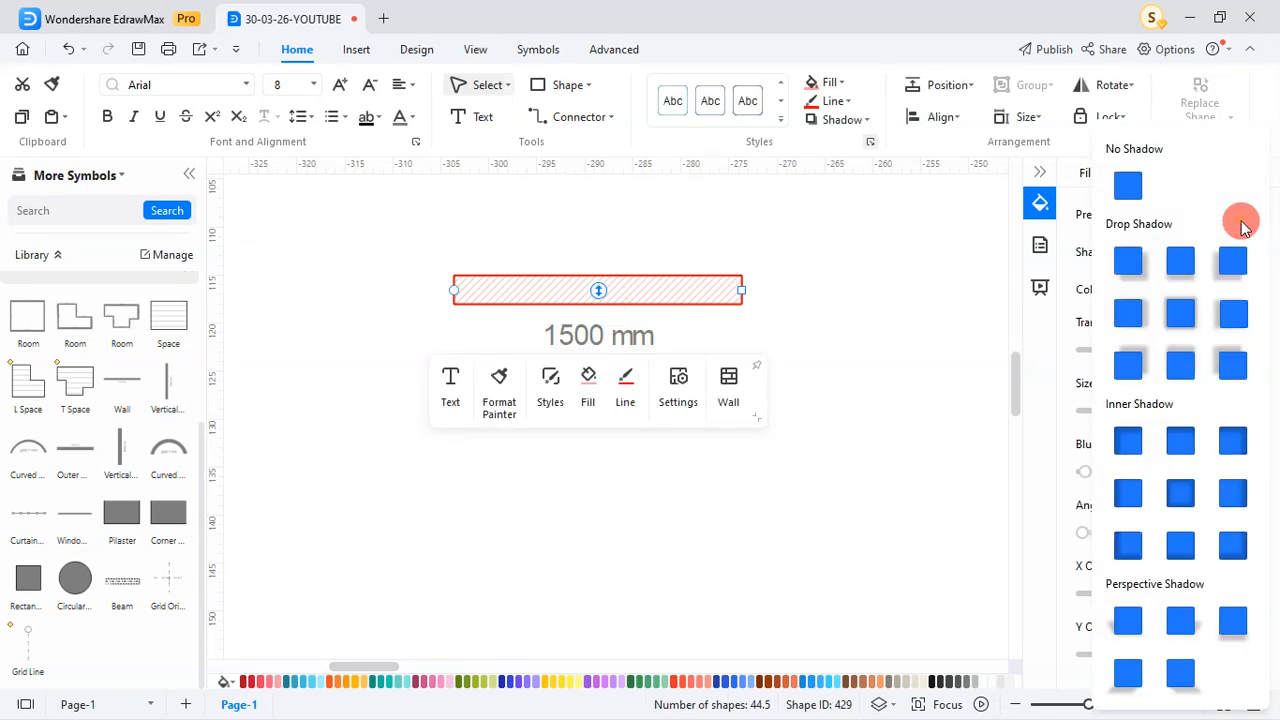
left_click(1186, 257)
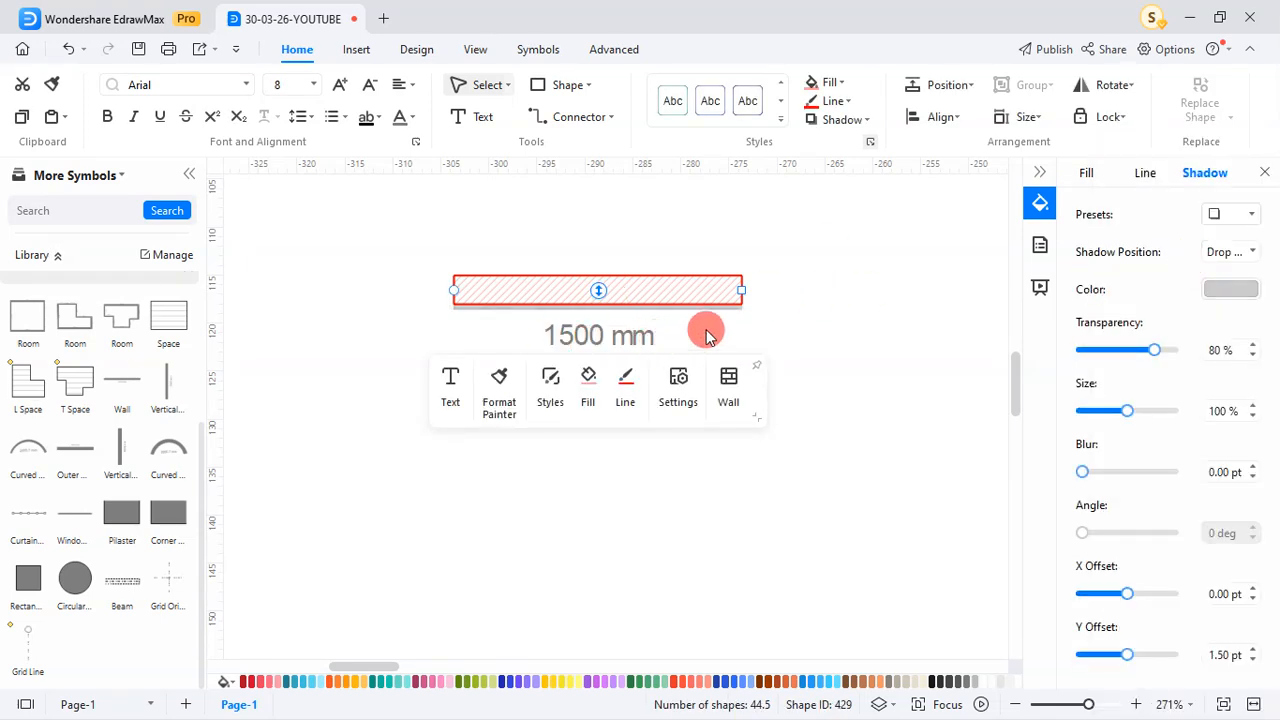
left_click(785, 313)
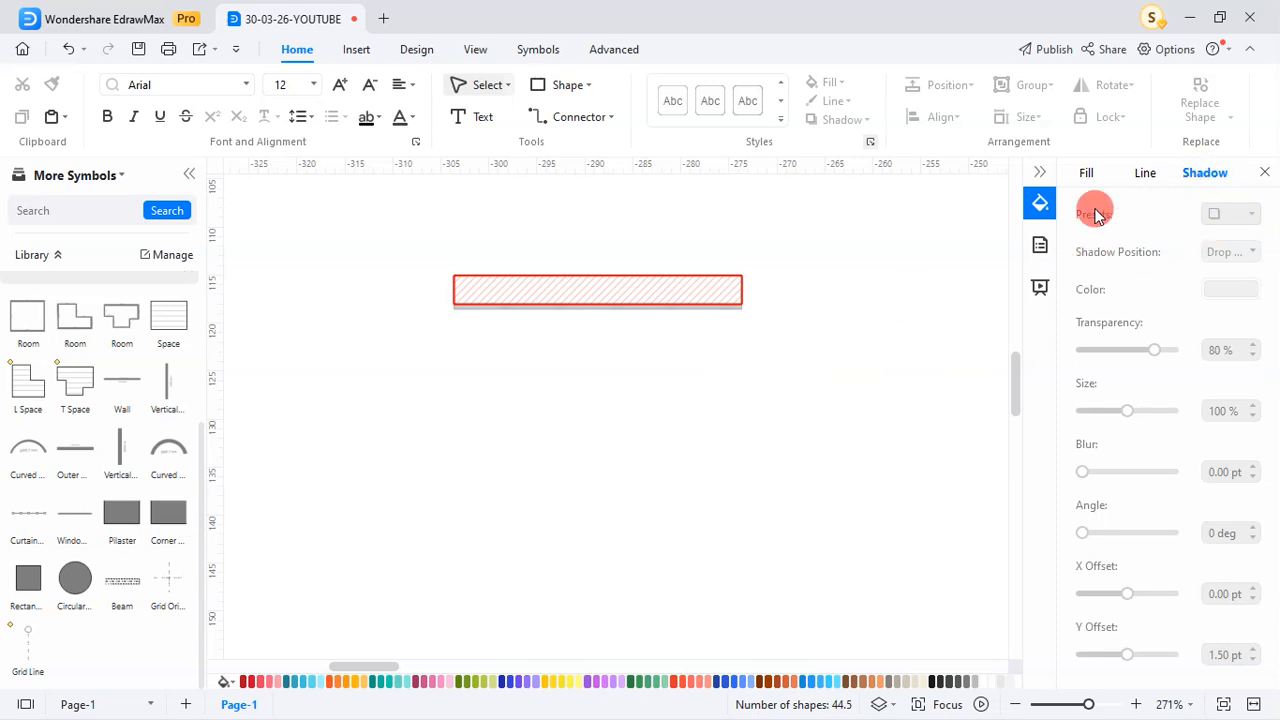
- Set the font of the wall's dimension label to ABSALOM at size 14
left_click(678, 287)
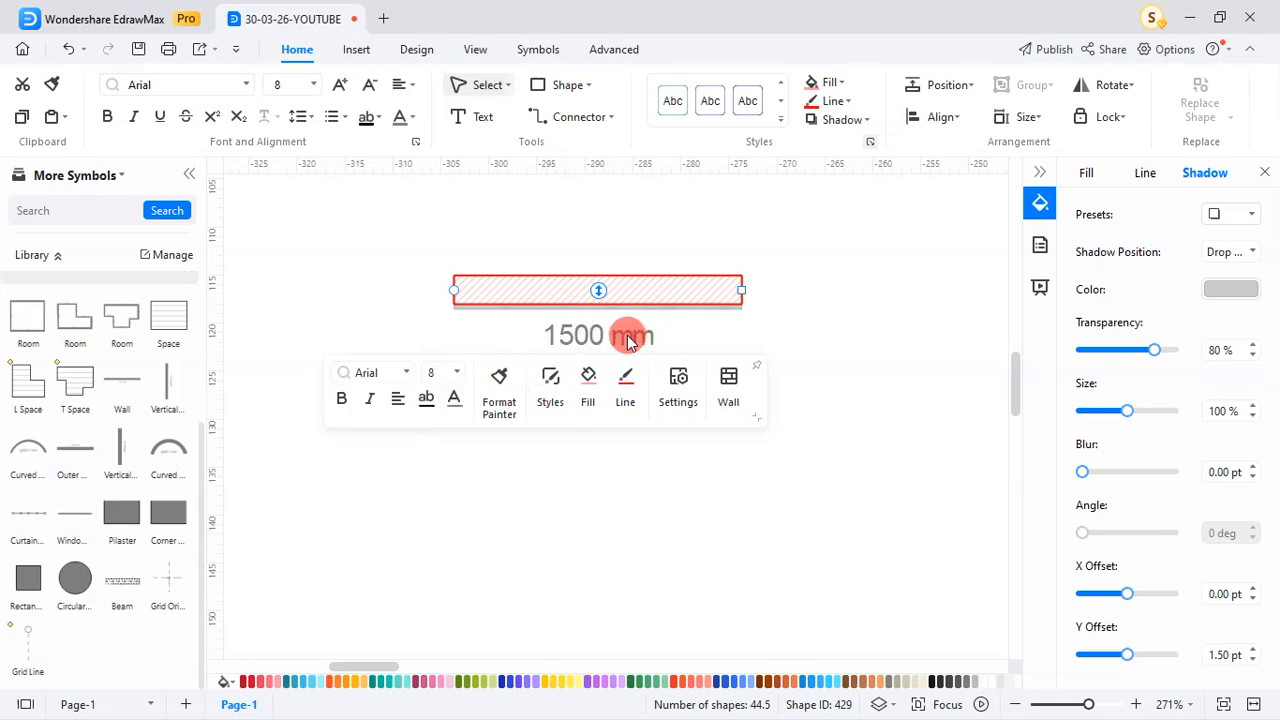
left_click(408, 373)
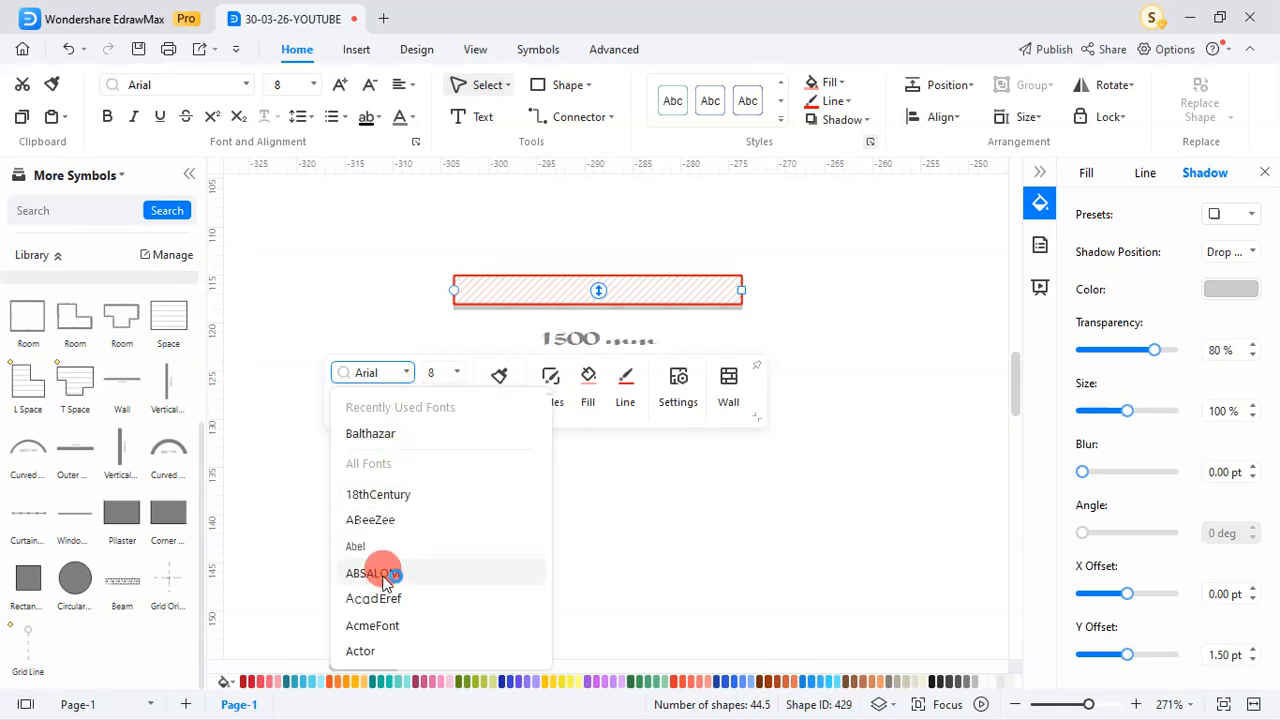
left_click(385, 574)
left_click(456, 372)
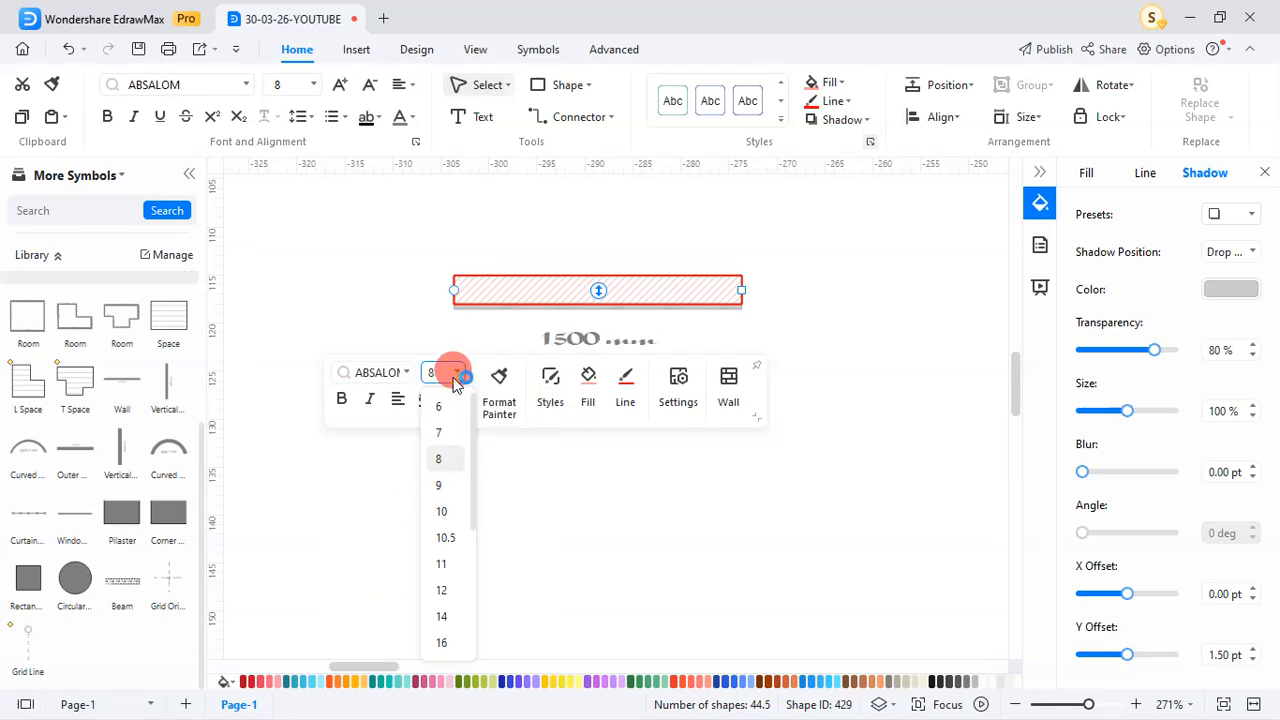
left_click(447, 630)
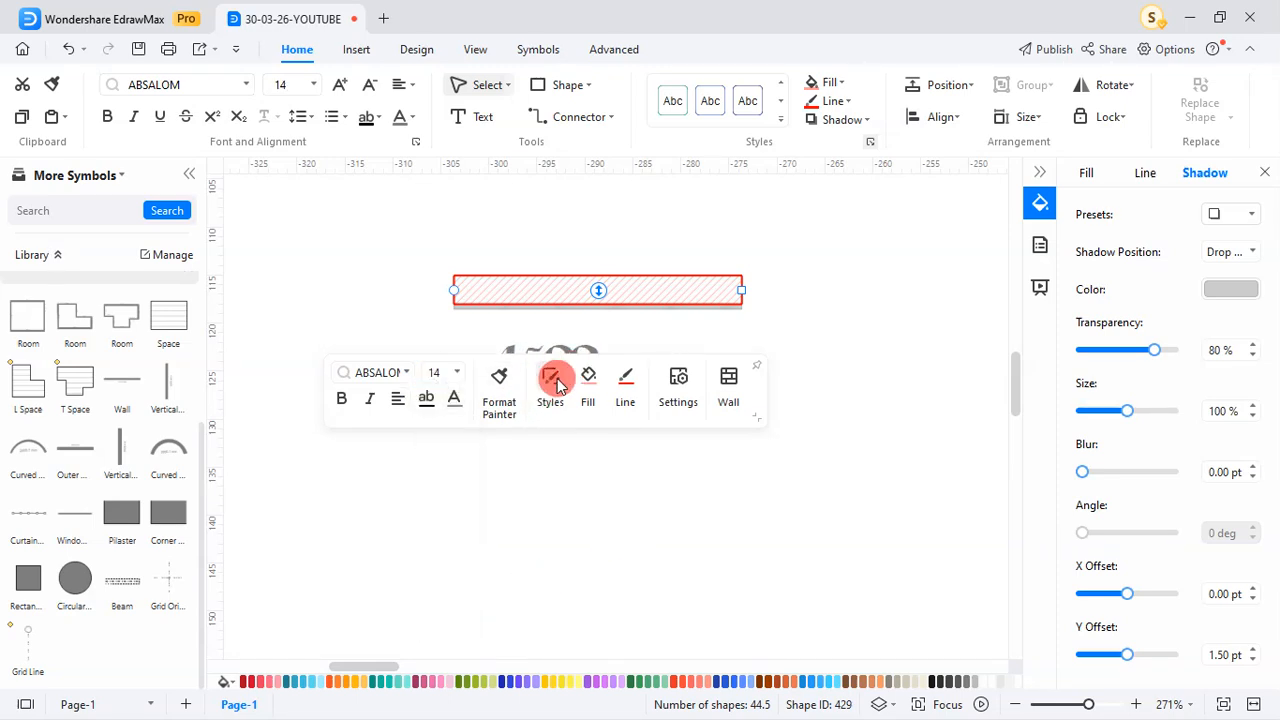
- Preview the preset shape styles on the horizontal wall without applying one
left_click(552, 380)
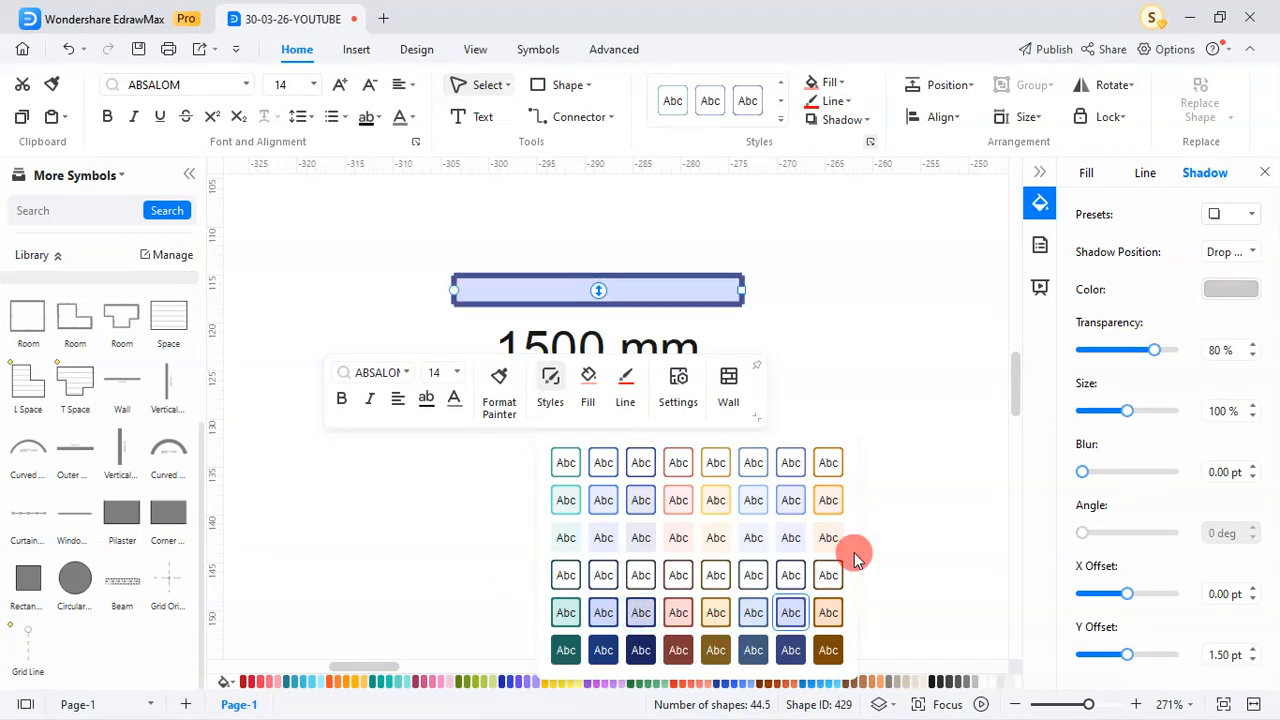
left_click(897, 395)
left_click(857, 391)
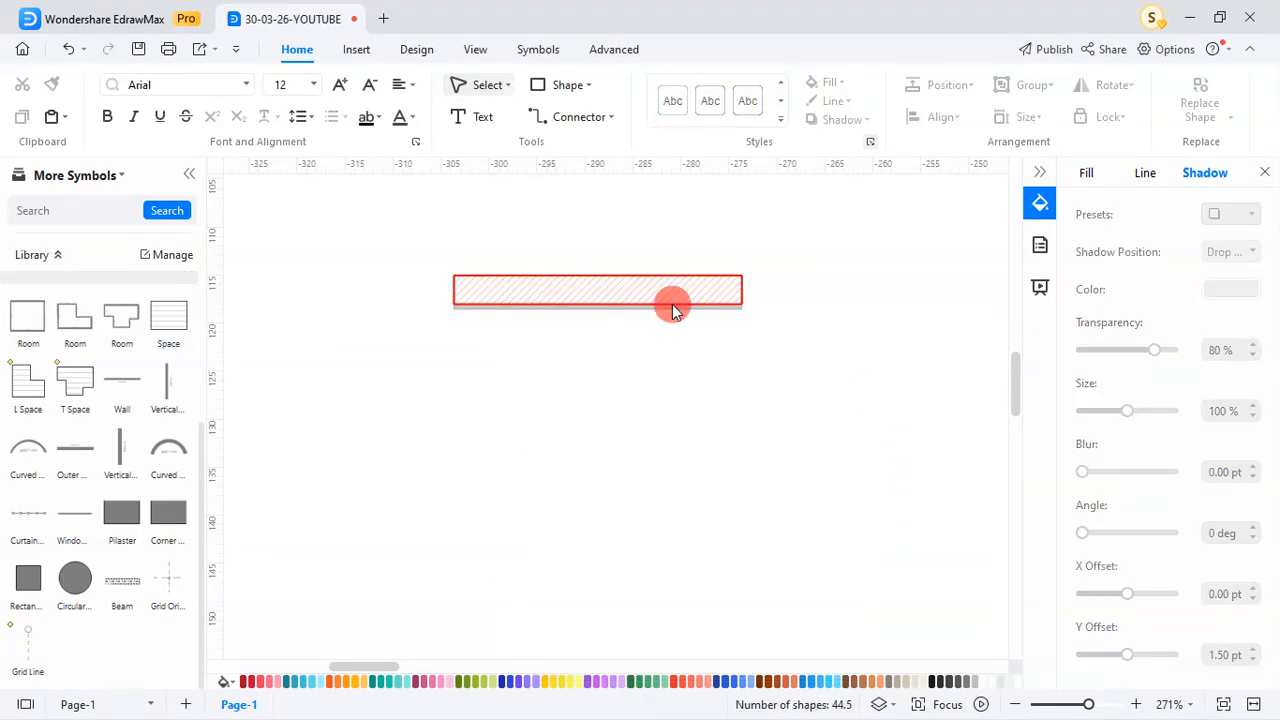
left_click(618, 290)
left_click(515, 313)
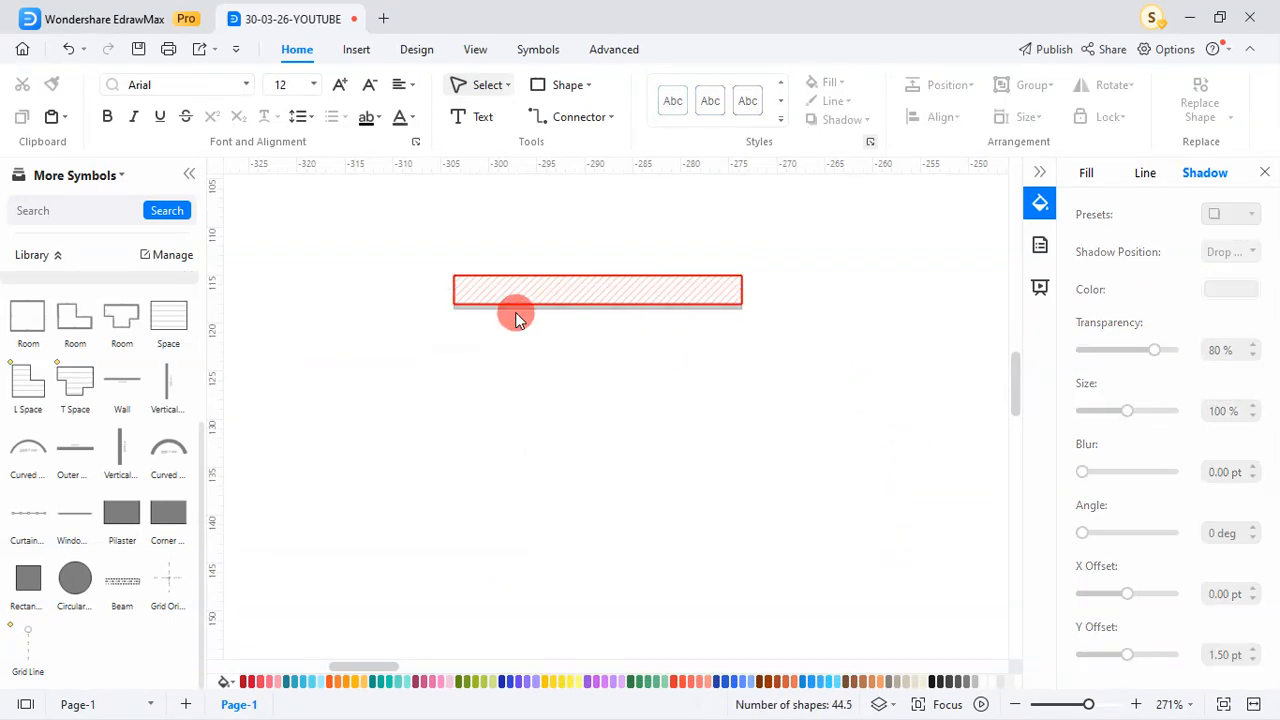
left_click(600, 296)
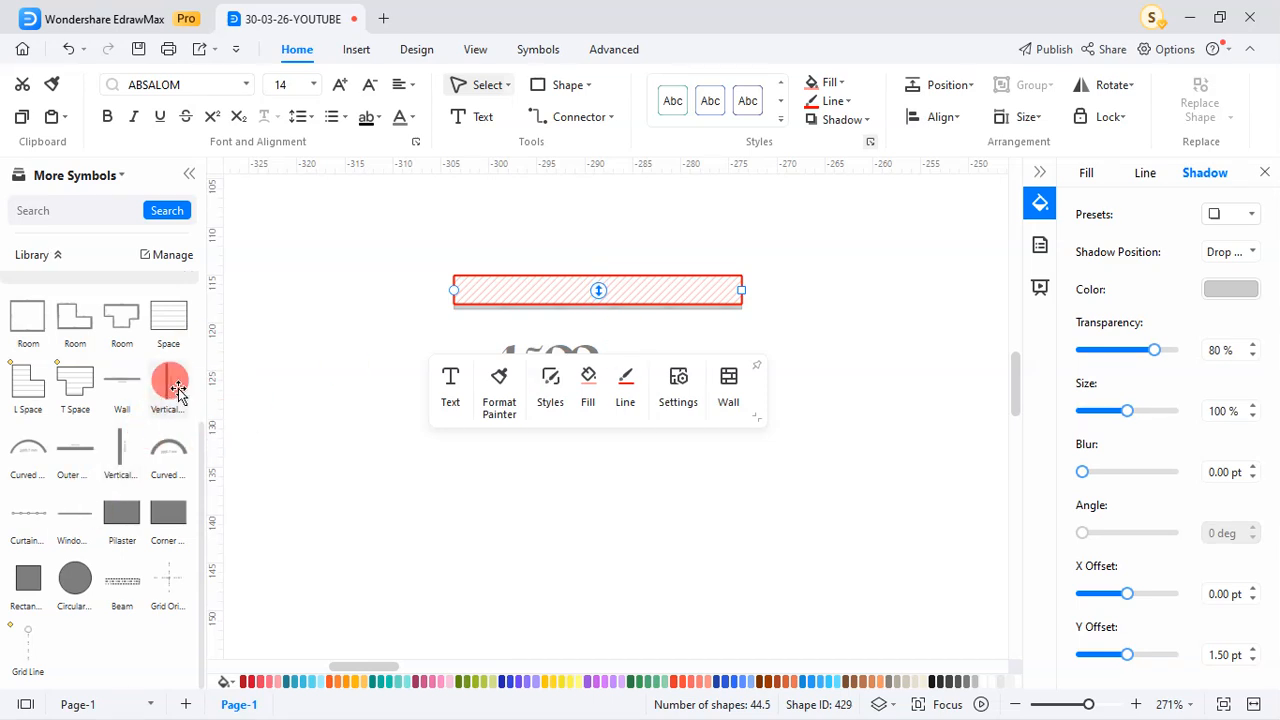
- Place a vertical wall to the right of the horizontal wall and set its length to 2500 mm
left_click_drag(157, 385, 853, 512)
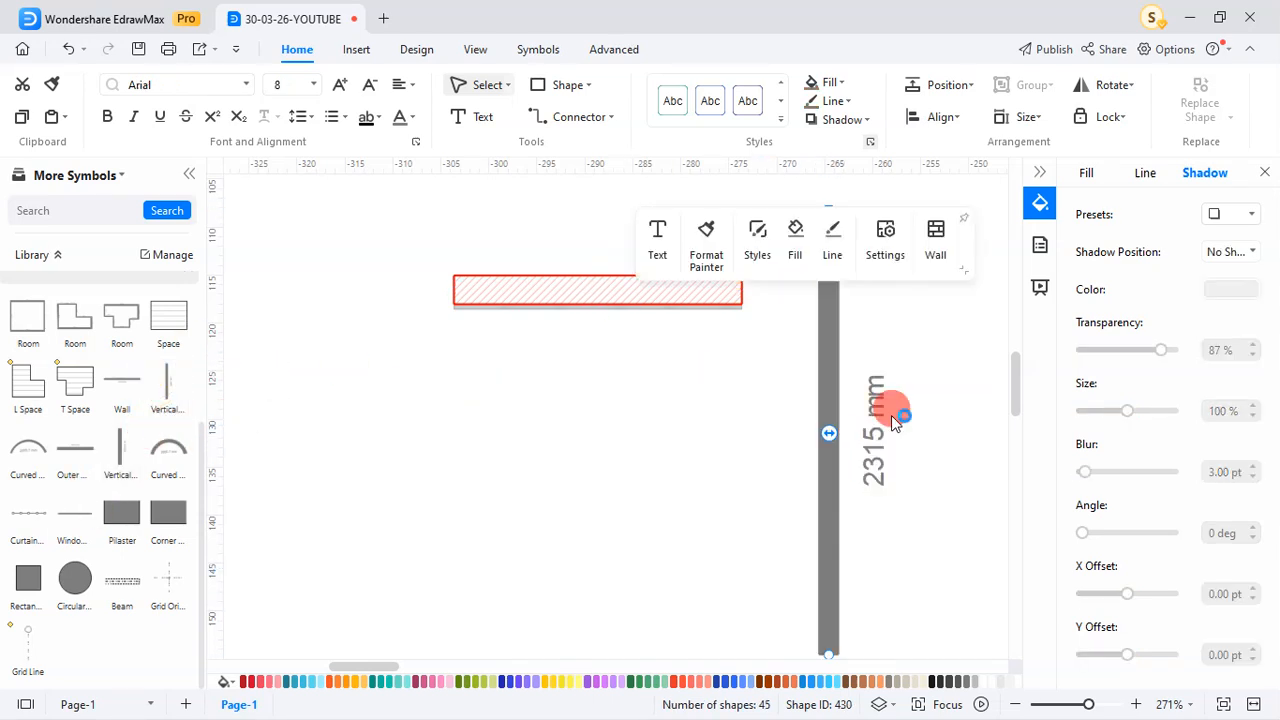
left_click(818, 361)
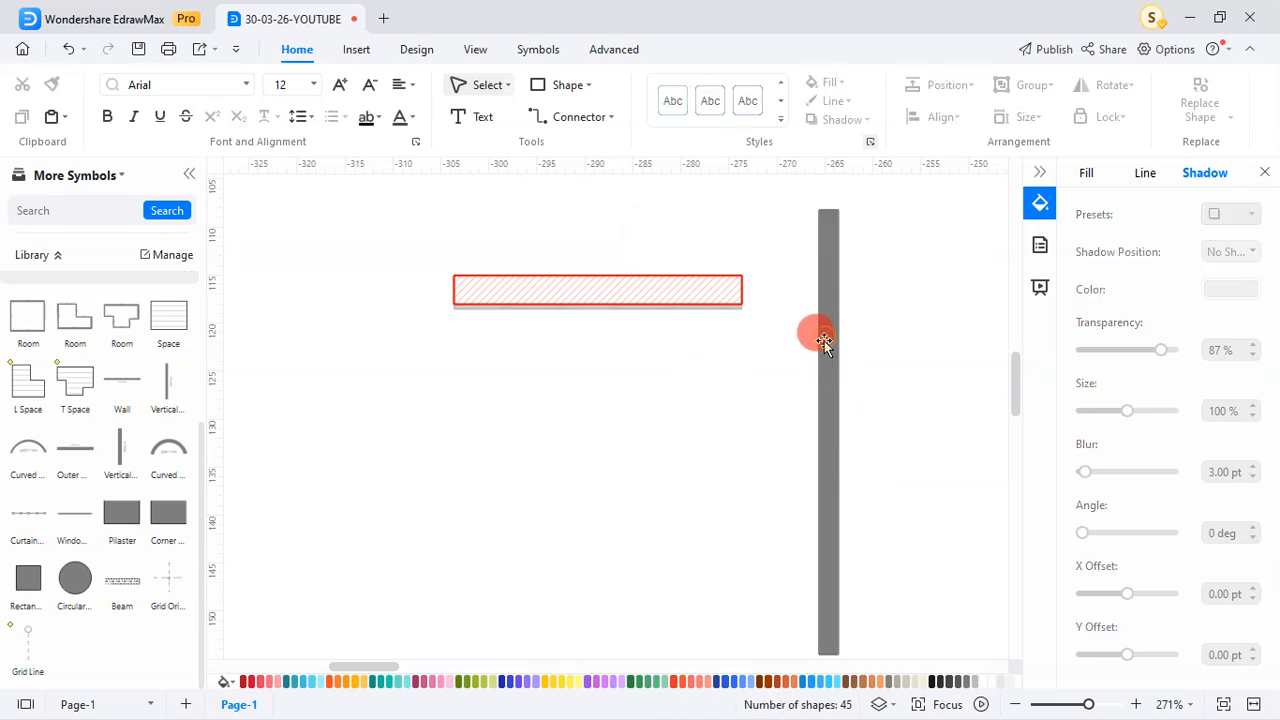
left_click(826, 340)
double_click(831, 433)
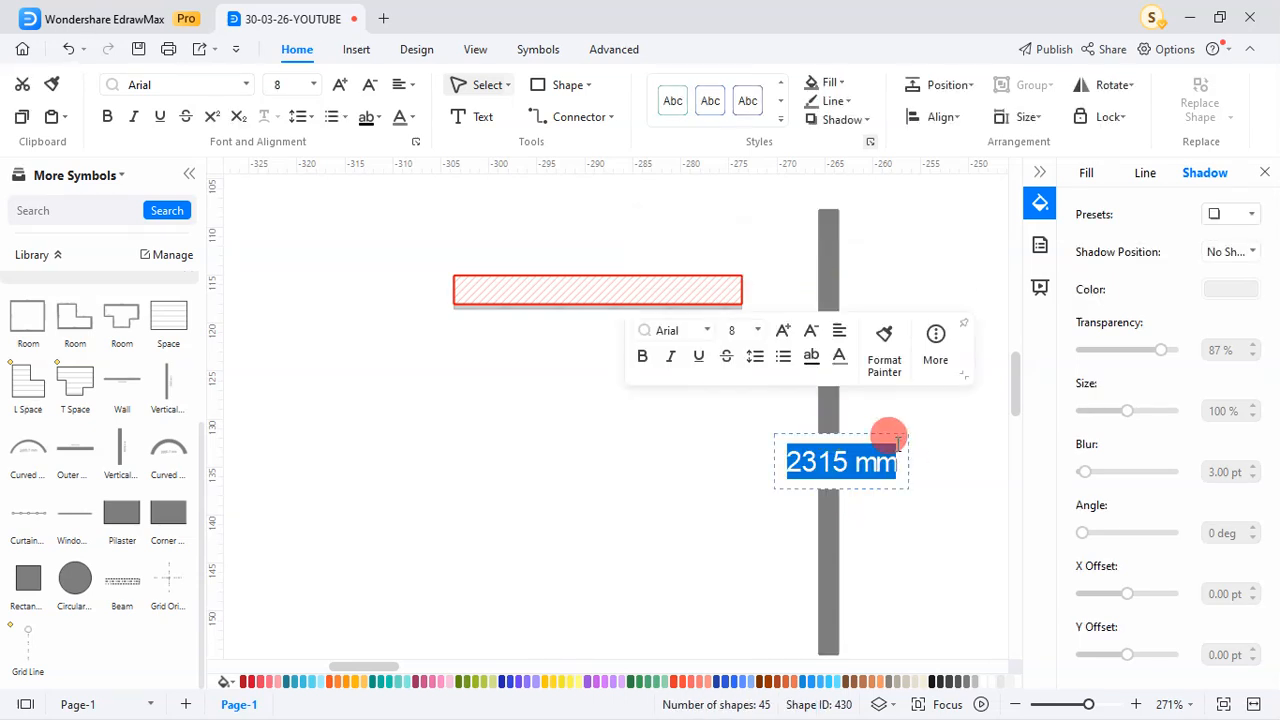
type("2500")
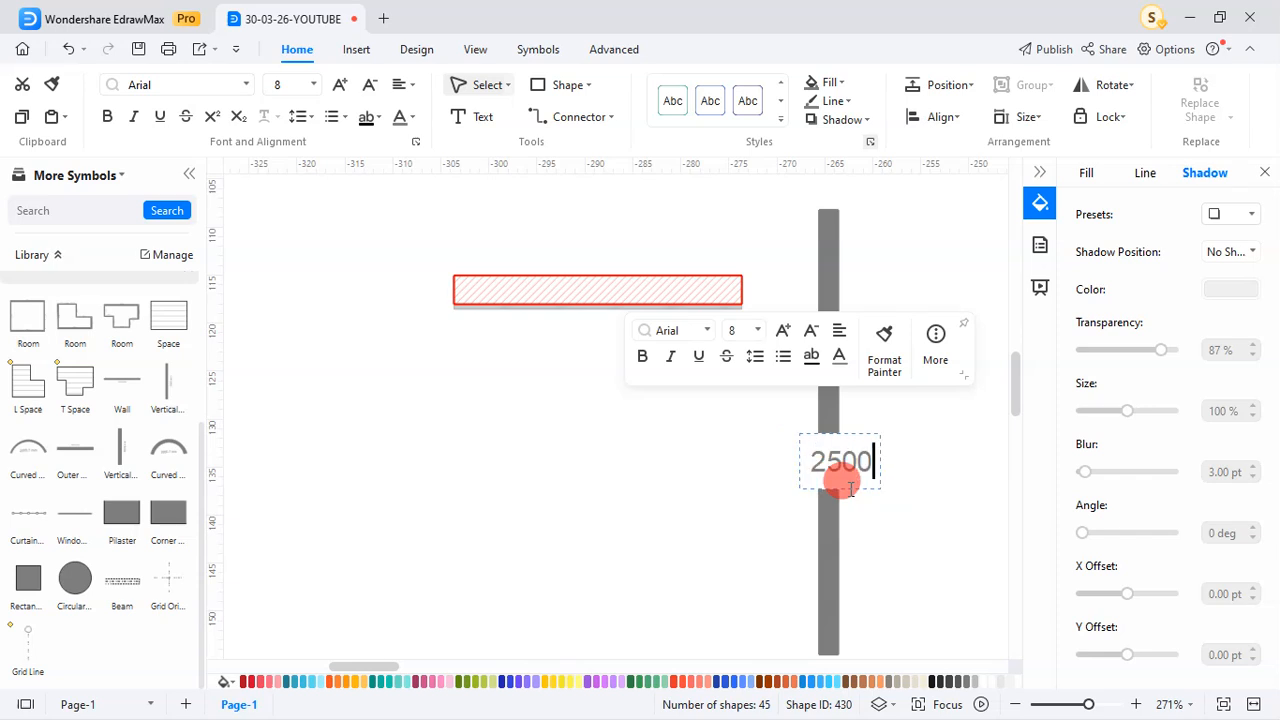
left_click(922, 491)
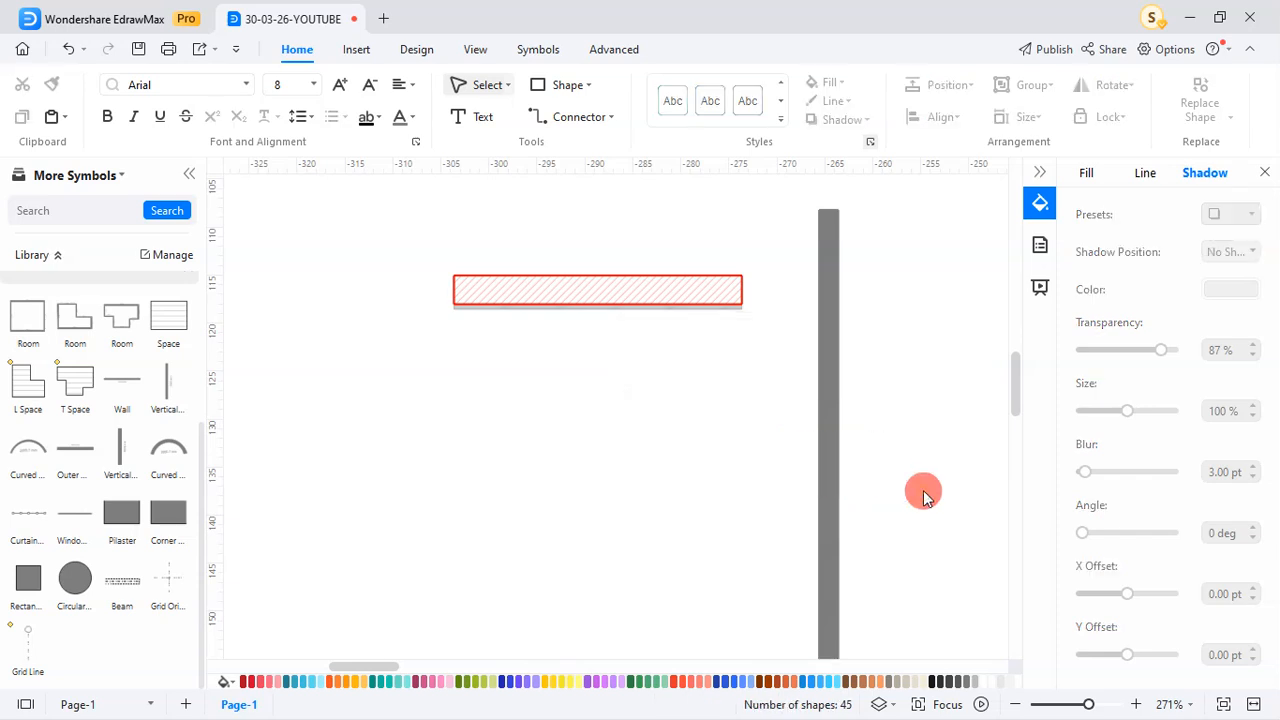
- Increase the vertical wall's thickness to match the horizontal wall, keeping the thickness applied to all walls
left_click(831, 365)
left_click(934, 245)
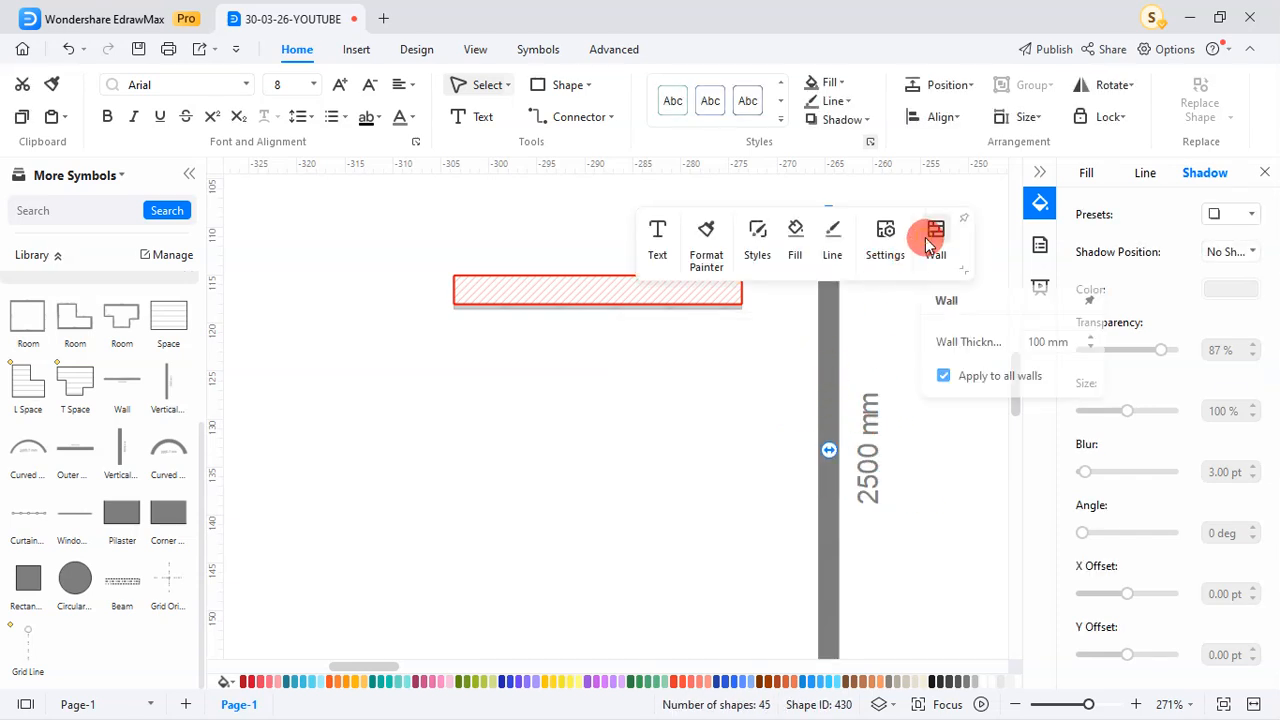
left_click(1040, 341)
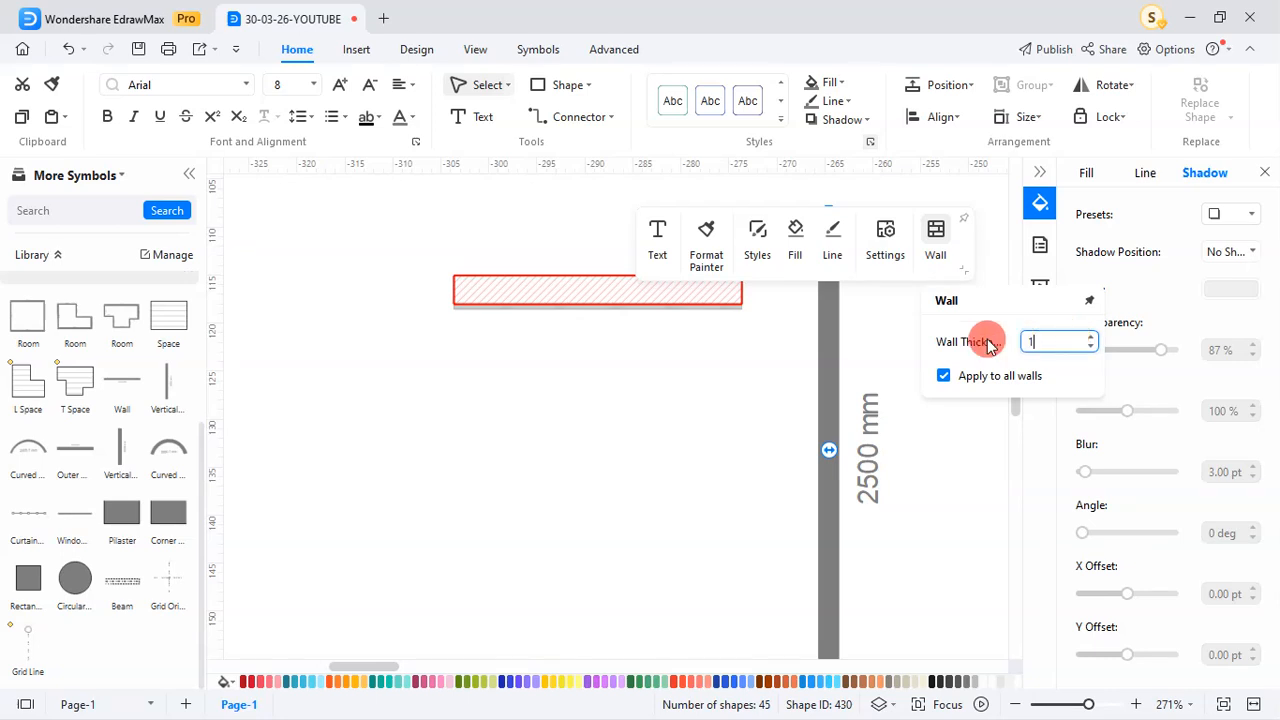
left_click(963, 428)
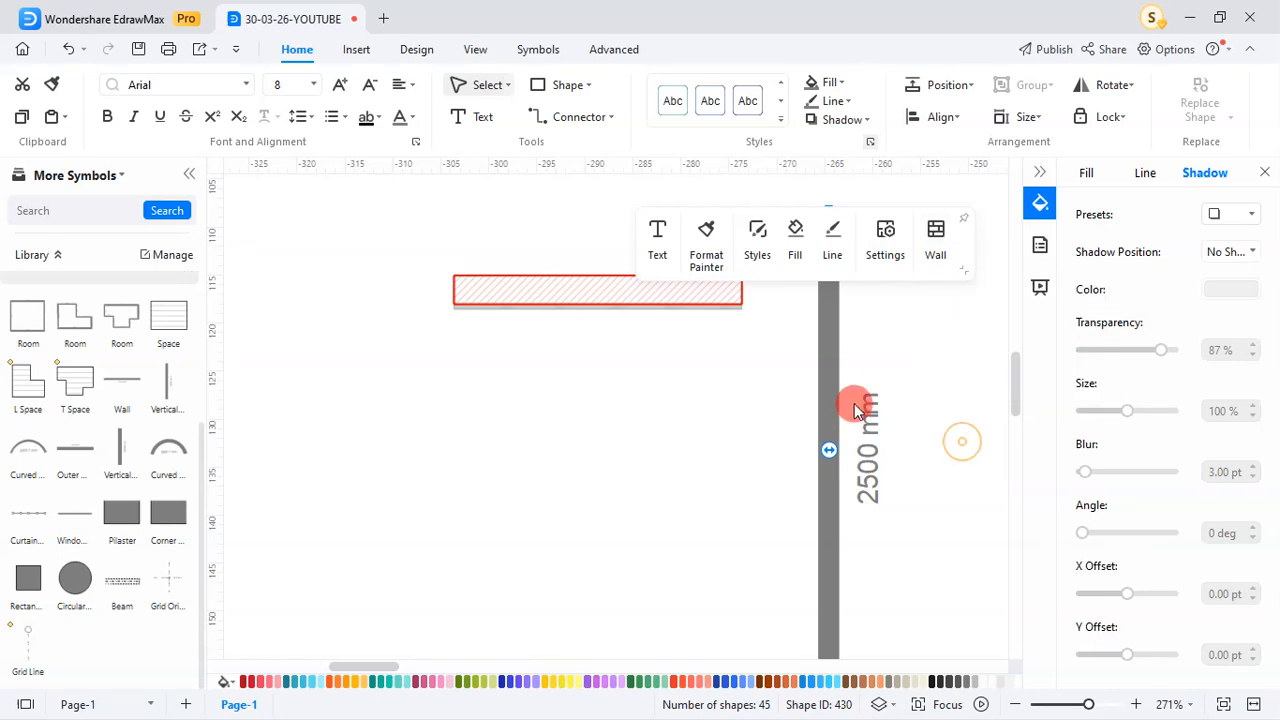
left_click(819, 353)
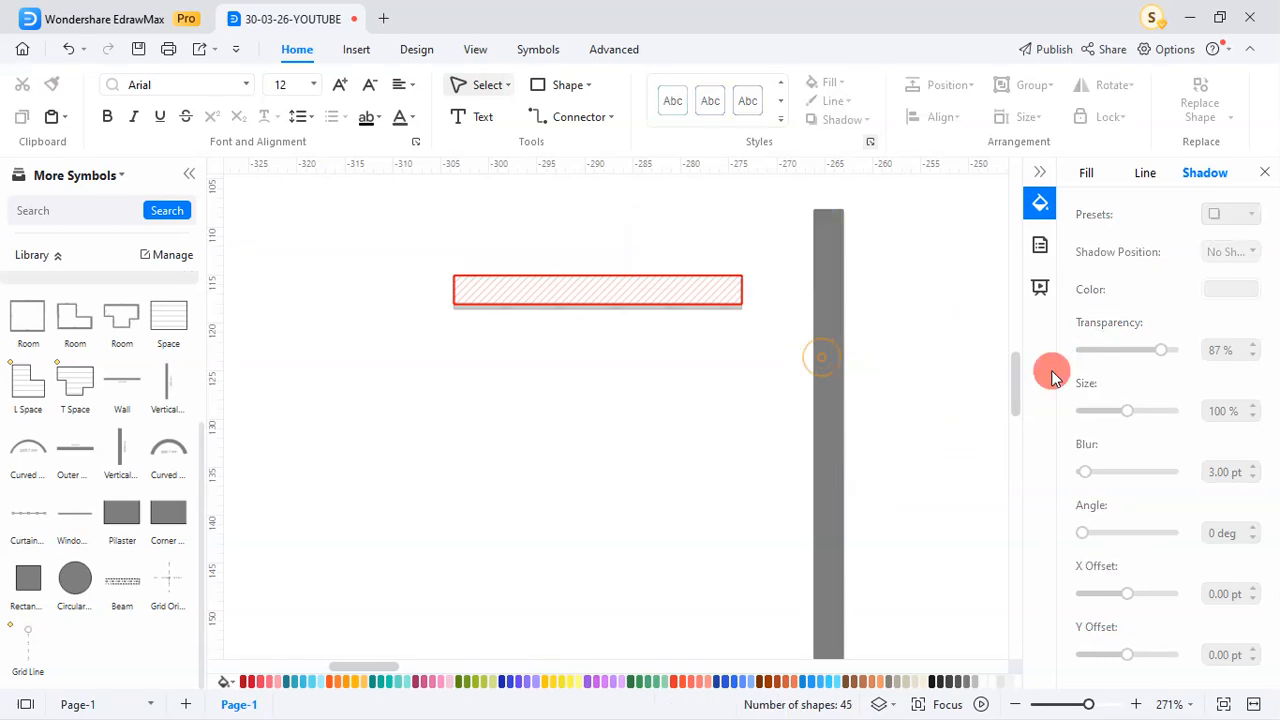
- Apply a pattern fill with the red diagonal-line hatch to the vertical wall
left_click(1087, 176)
left_click(833, 283)
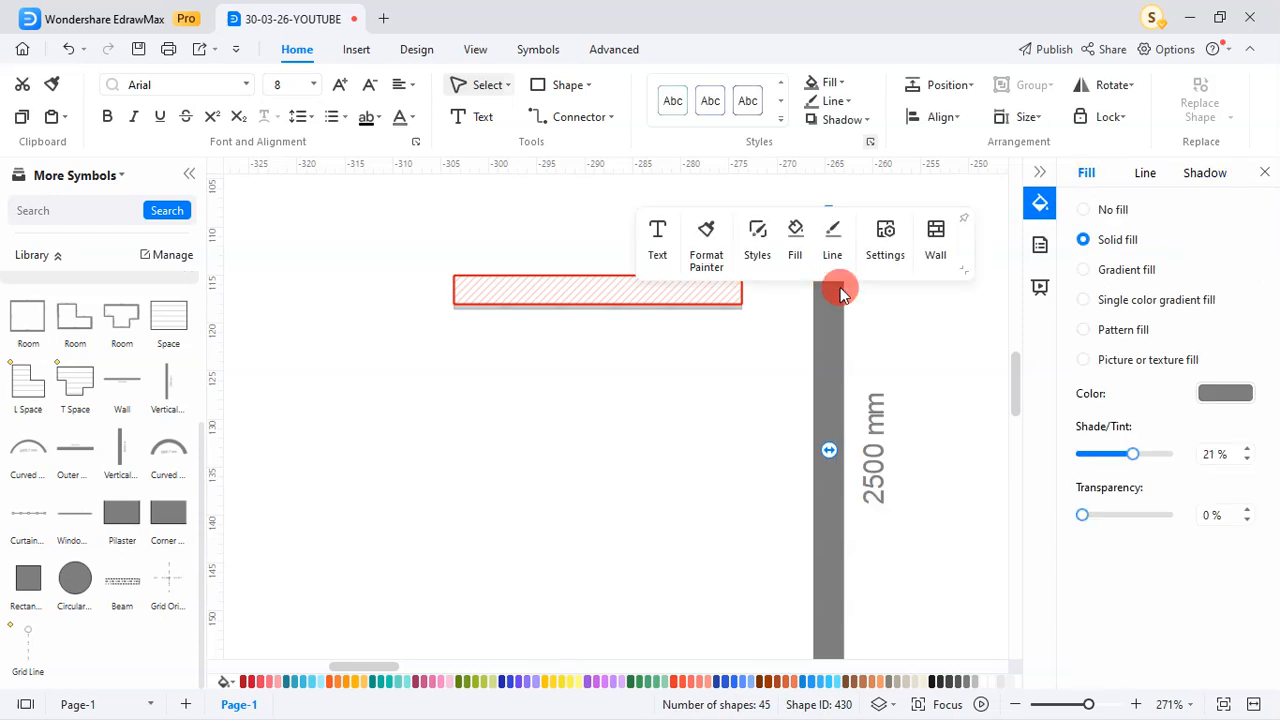
left_click(1124, 330)
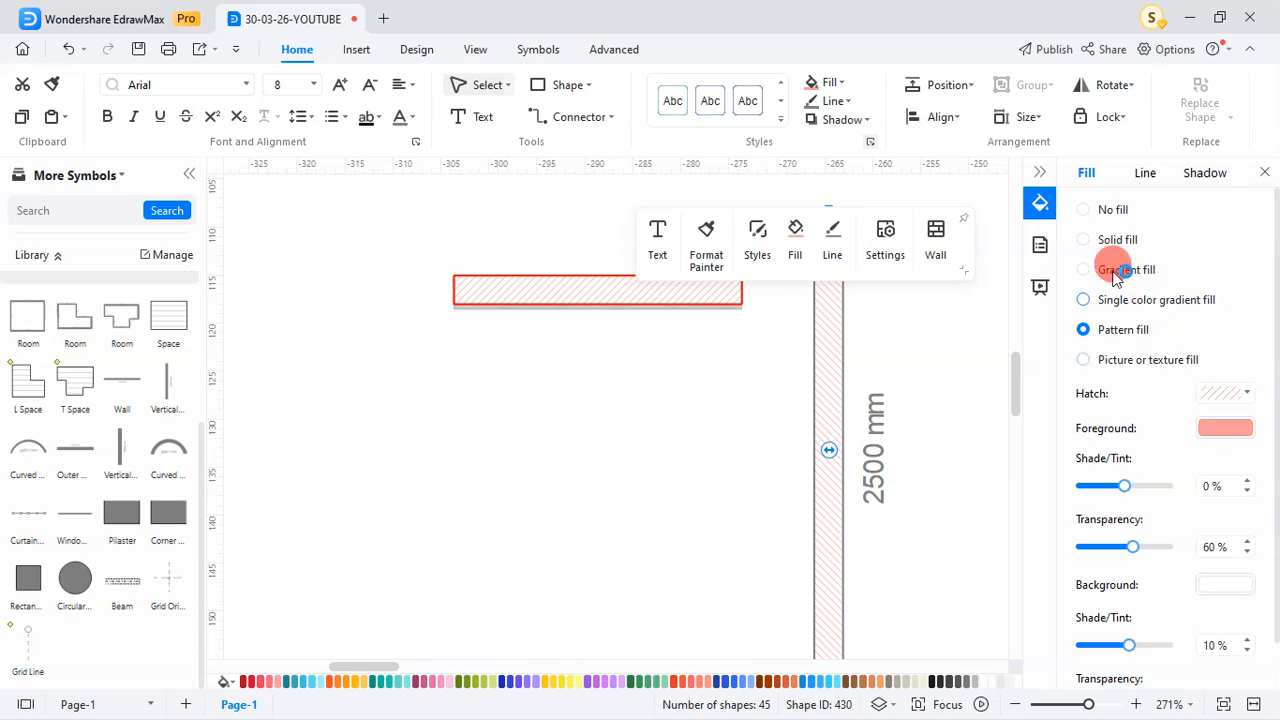
- Set the vertical wall's solid outline colour to the recently used red
left_click(1150, 168)
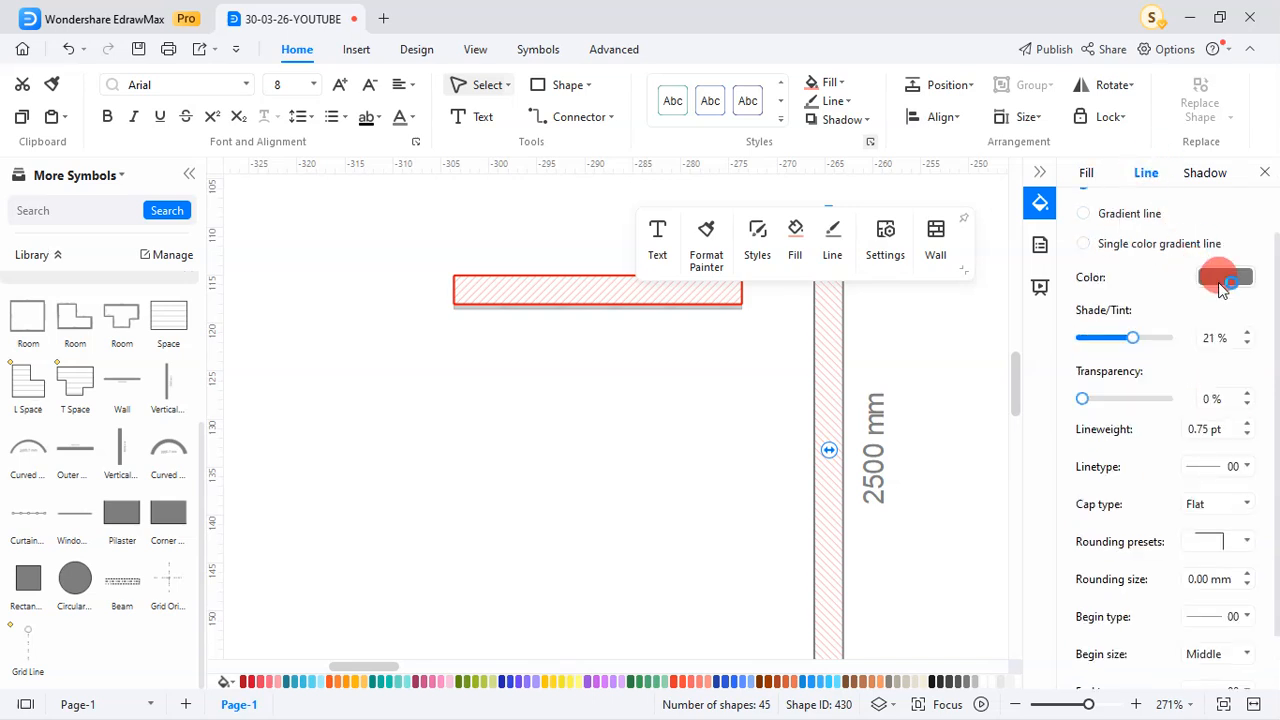
scroll(1223, 277, "up", 1)
left_click(1231, 337)
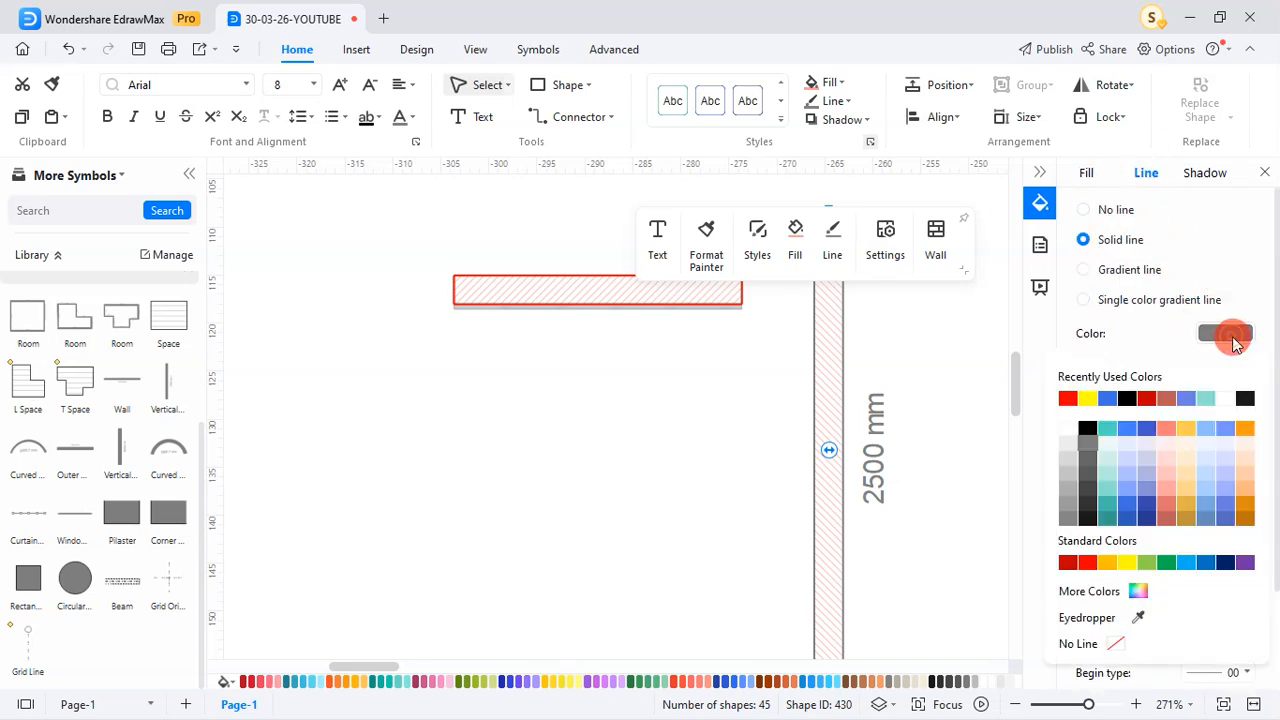
left_click(1066, 400)
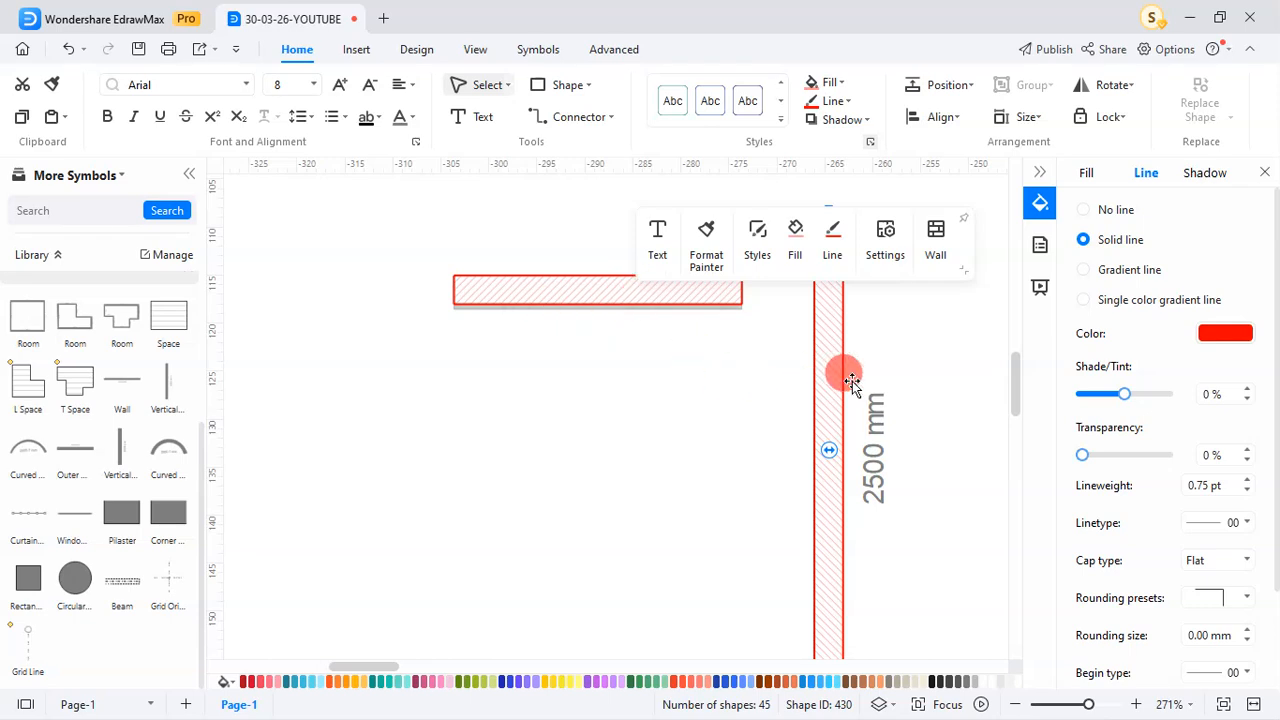
left_click(910, 372)
- Move the vertical wall so its upper end joins the horizontal wall's right end as a corner, and check the joint
left_click_drag(830, 270, 750, 347)
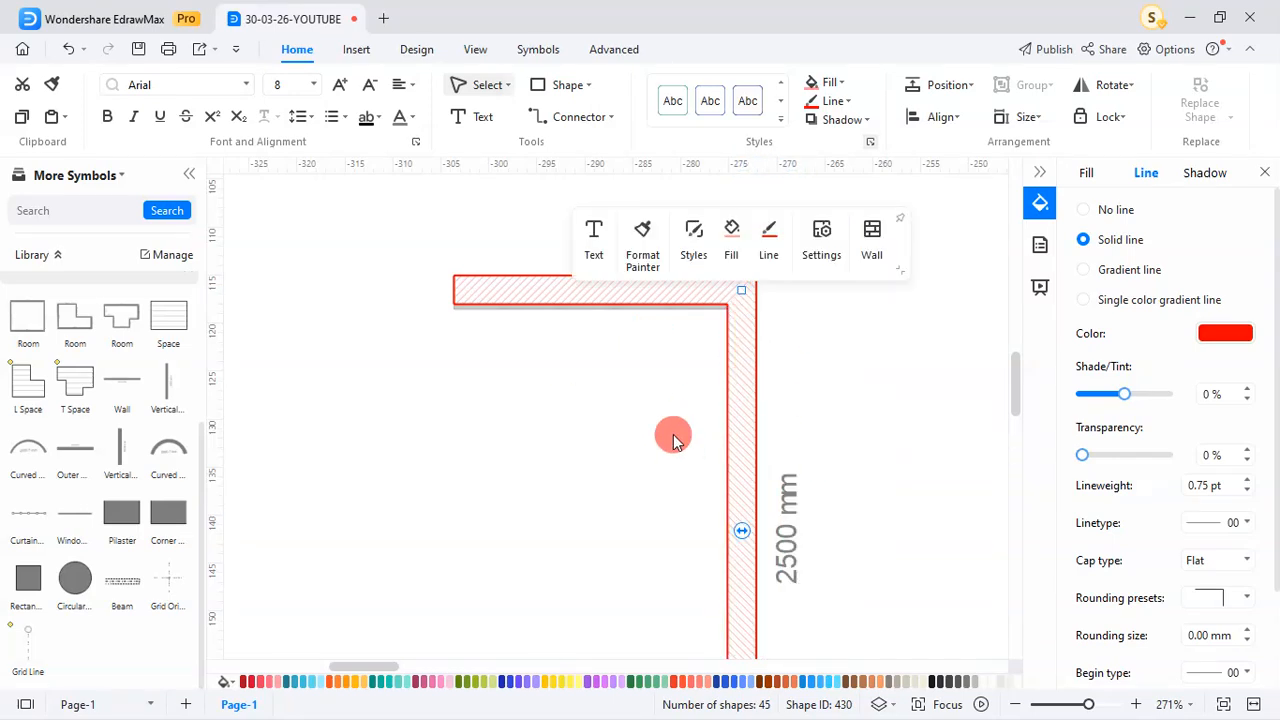
scroll(803, 370, "down", 2)
scroll(740, 440, "up", 4)
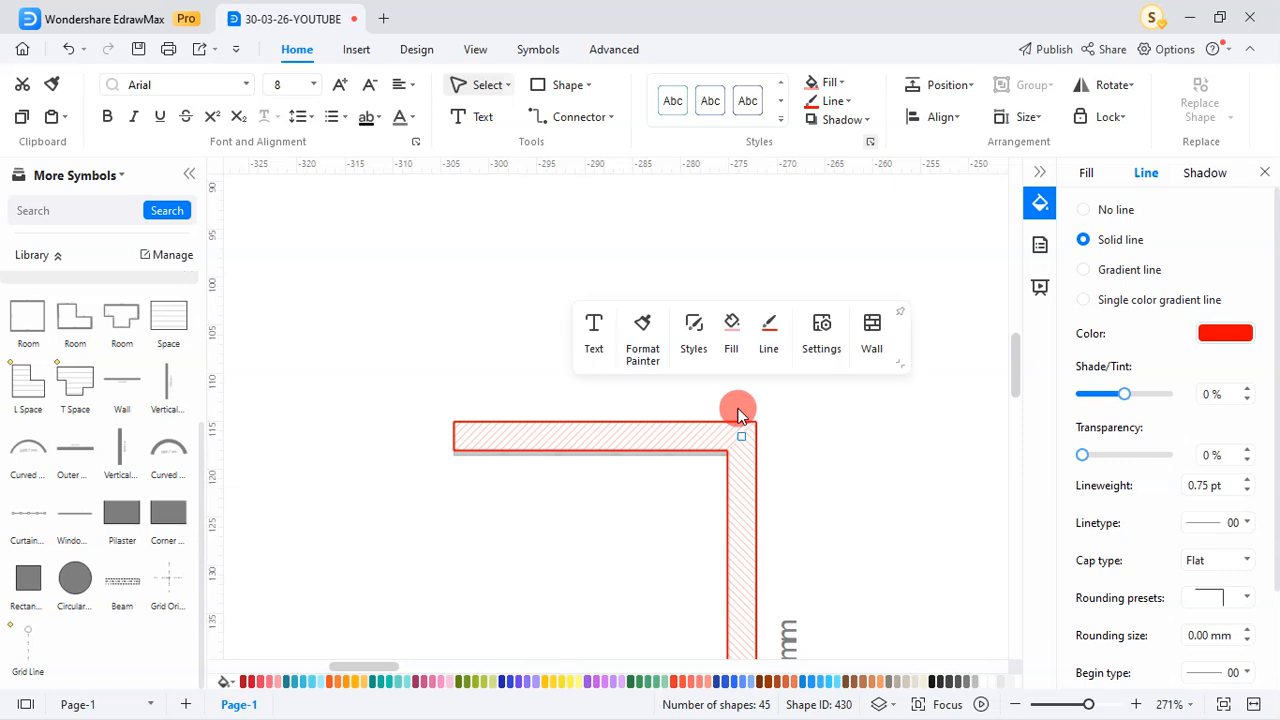
left_click(848, 441)
left_click(586, 439)
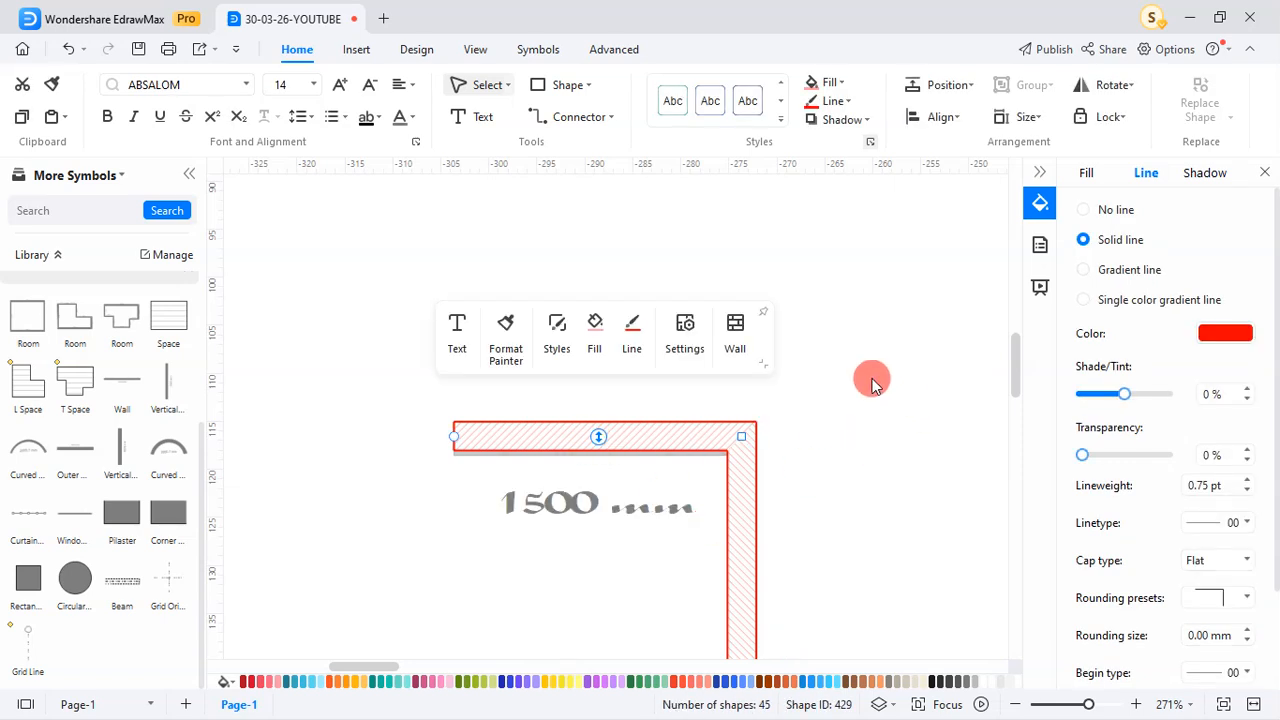
left_click(840, 378)
scroll(806, 331, "down", 5)
scroll(743, 386, "up", 2)
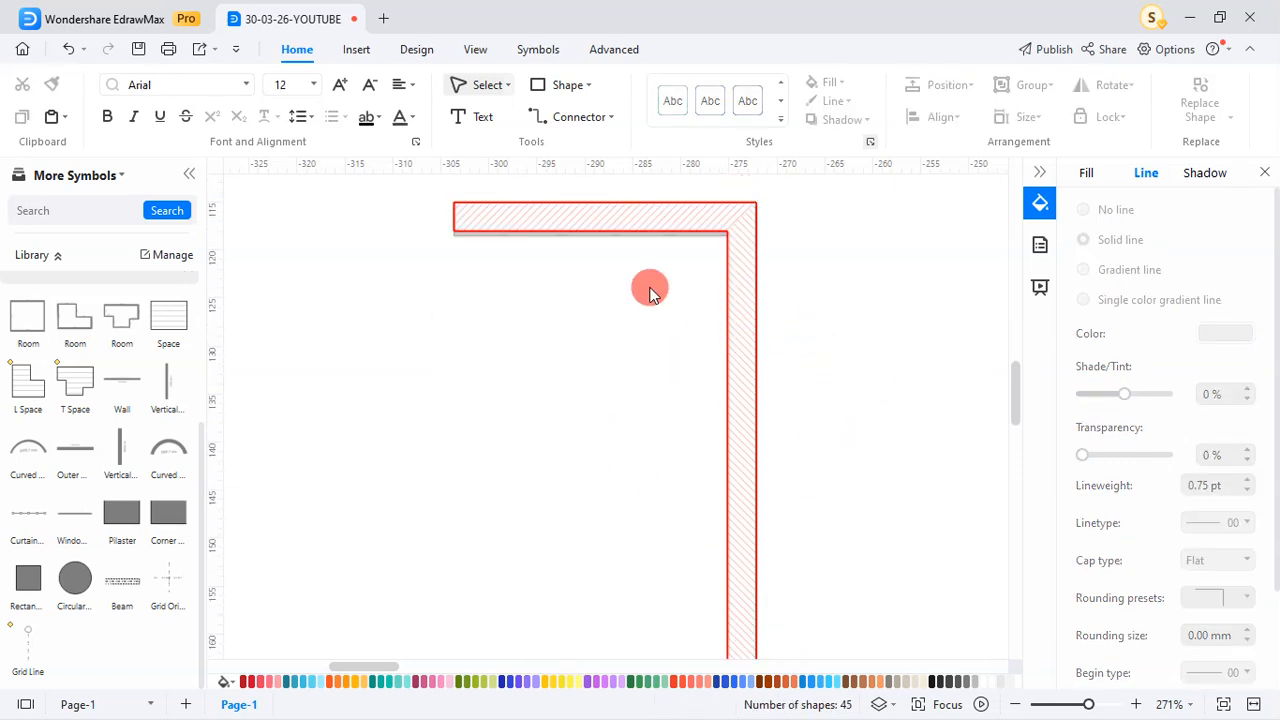
- Select the horizontal wall and set the wall settings to show all wall dimensions
scroll(705, 383, "up", 2)
left_click(618, 373)
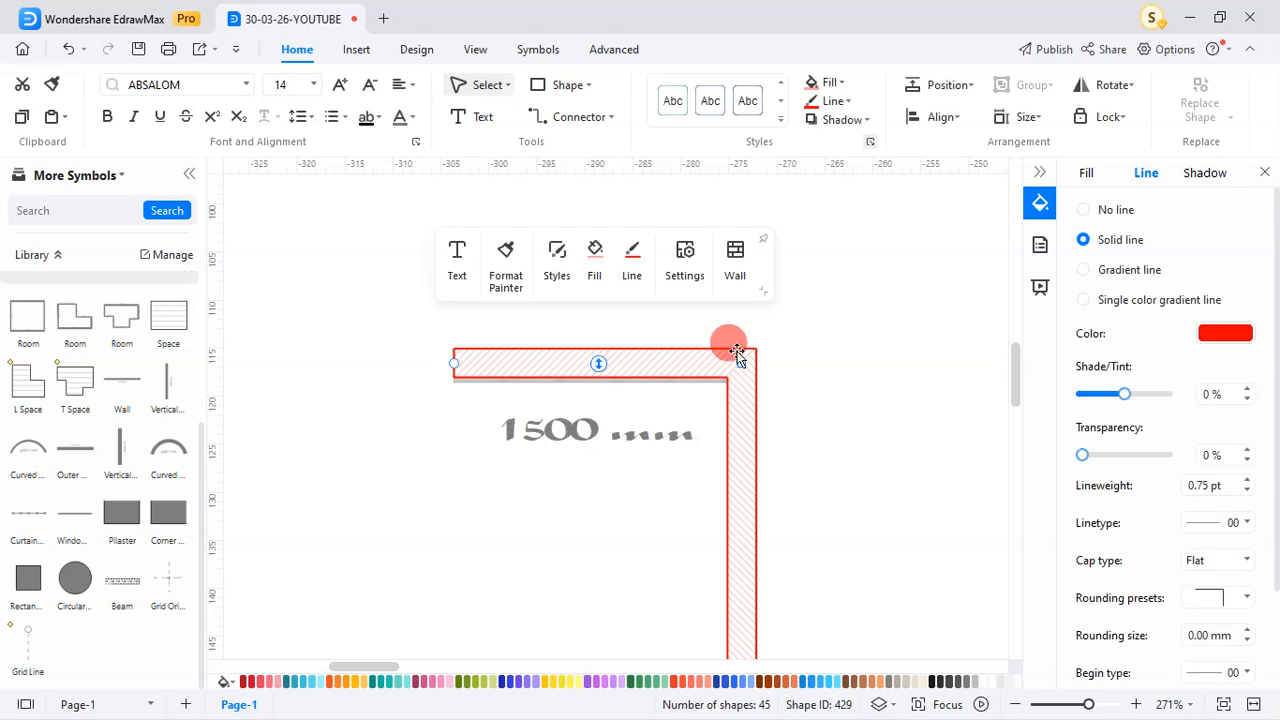
left_click(686, 255)
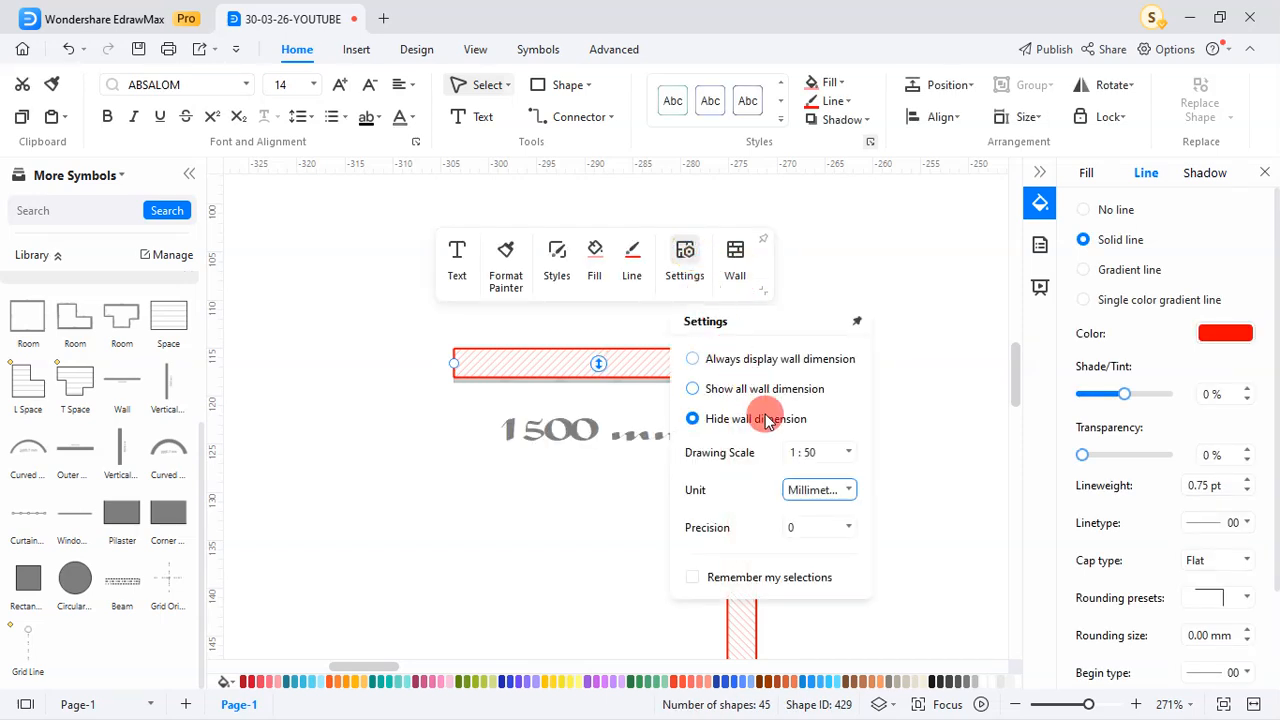
left_click(703, 389)
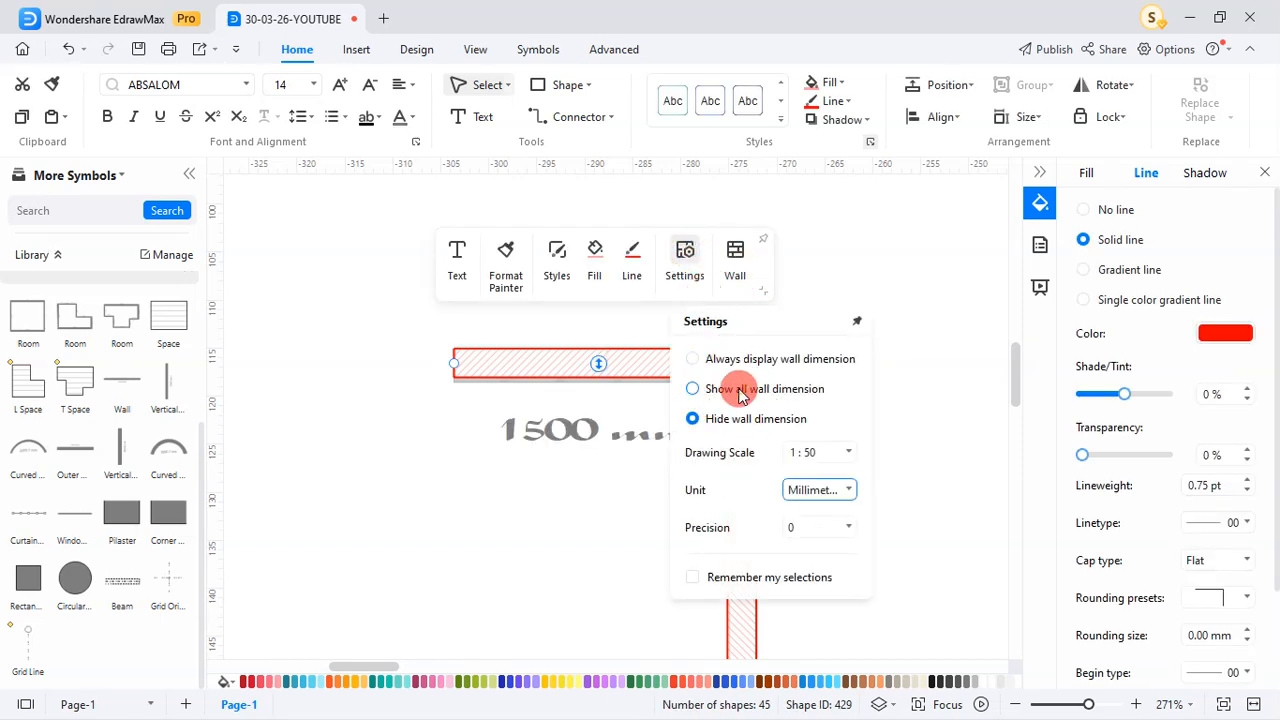
left_click(951, 441)
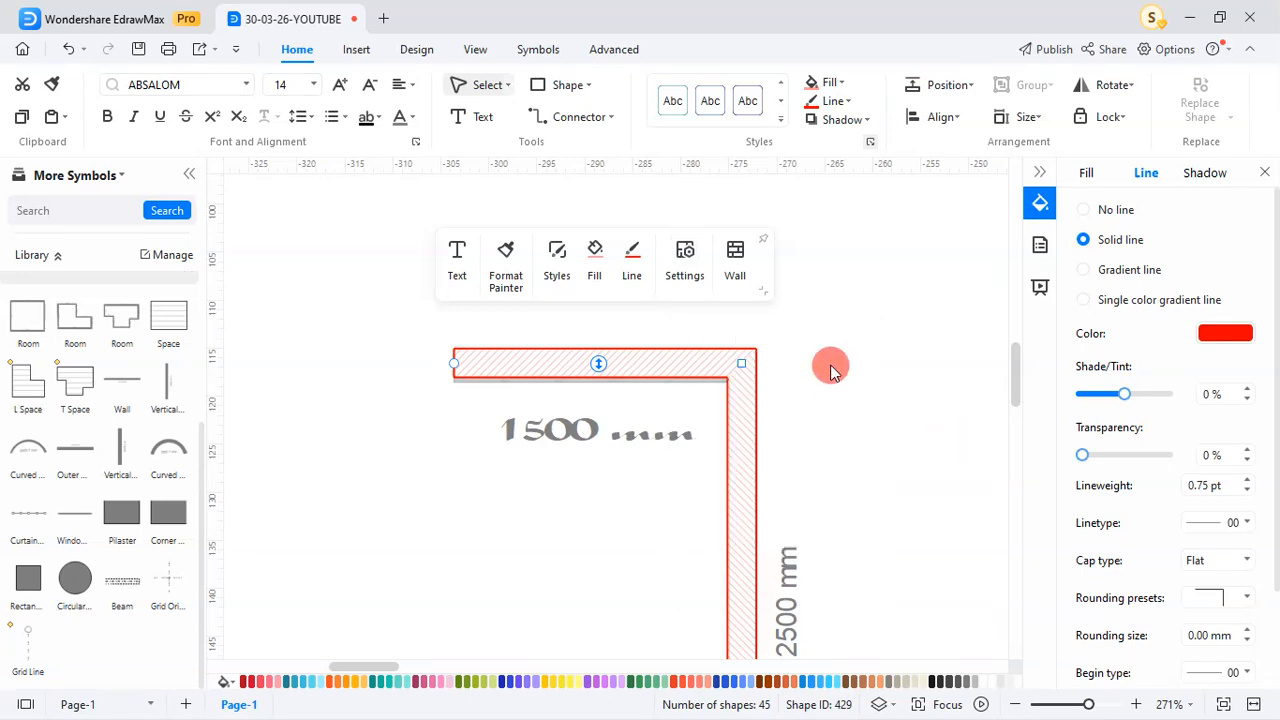
scroll(830, 365, "down", 1)
left_click(829, 364)
scroll(829, 364, "down", 2)
scroll(829, 364, "up", 2)
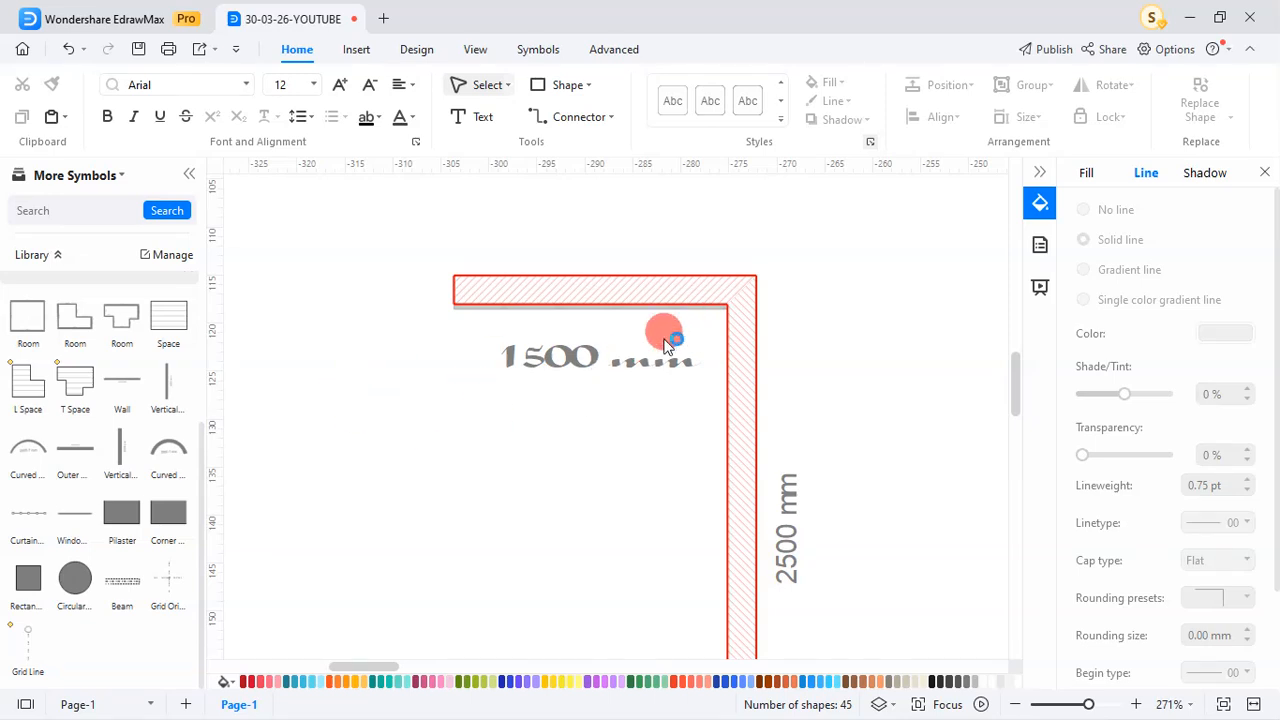
scroll(651, 360, "down", 3)
scroll(671, 329, "up", 2)
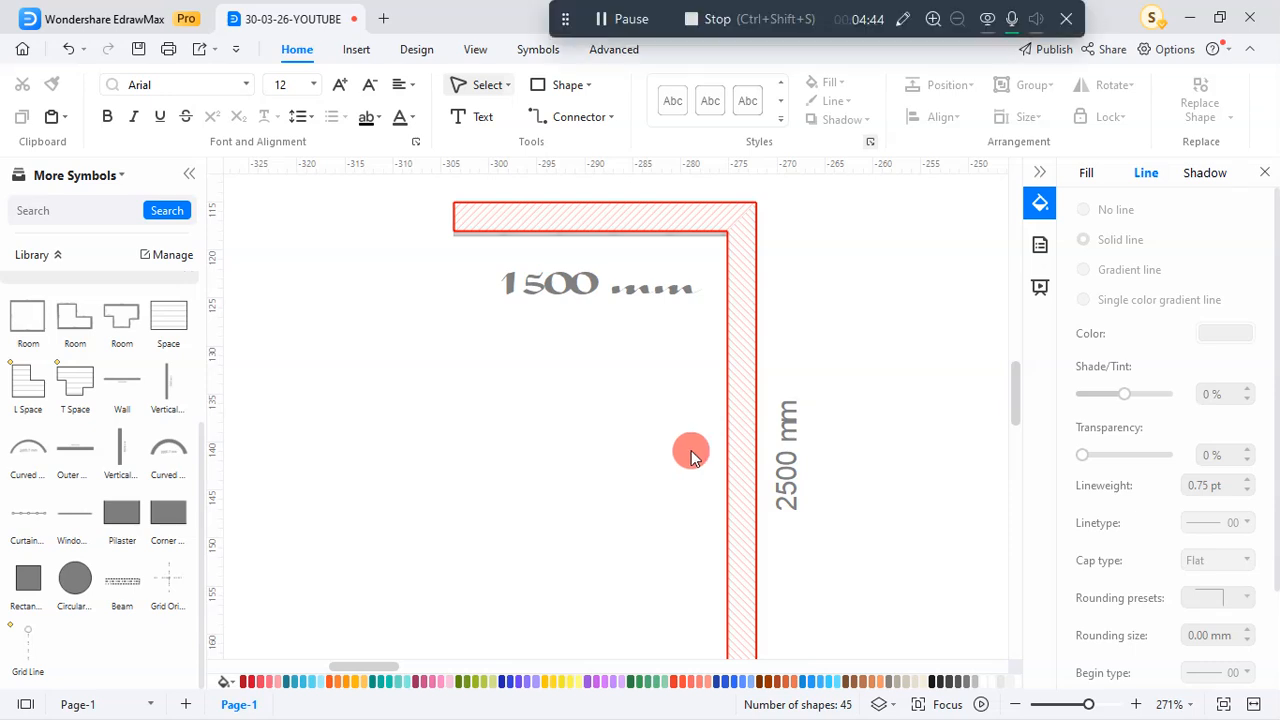
scroll(682, 426, "up", 1)
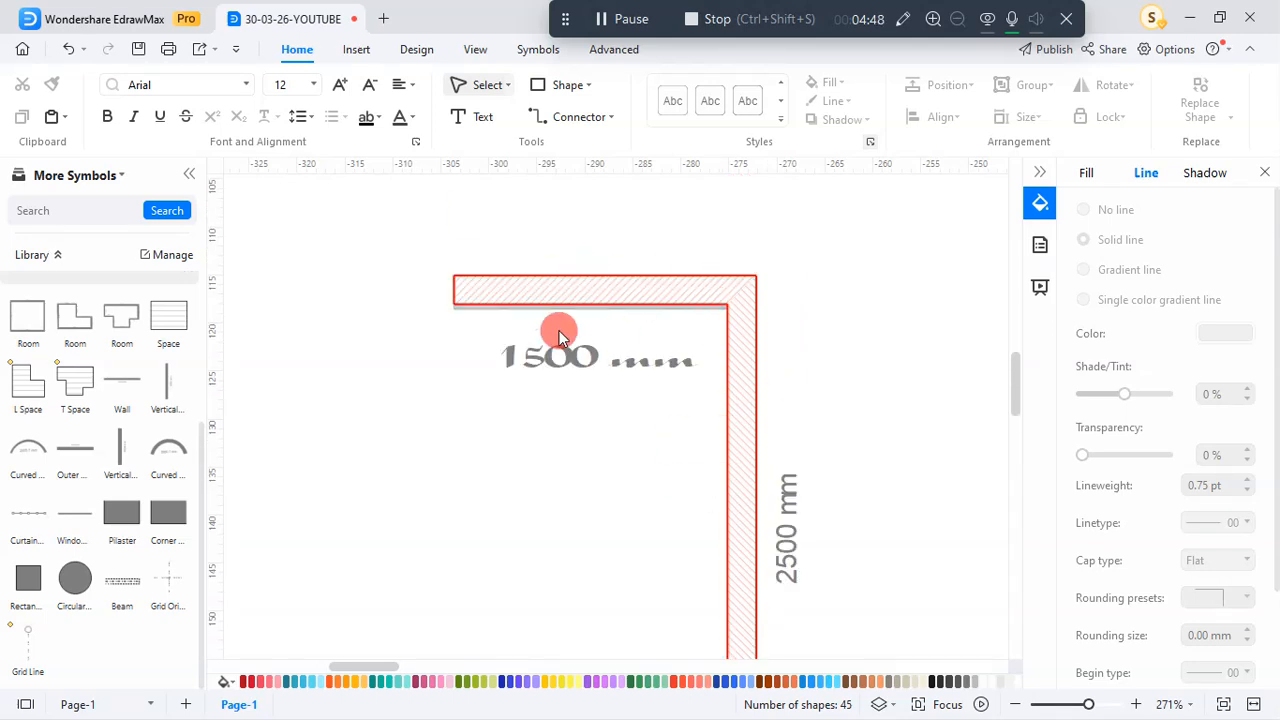
- Add the customised horizontal wall to My Library as a reusable symbol
left_click(517, 290)
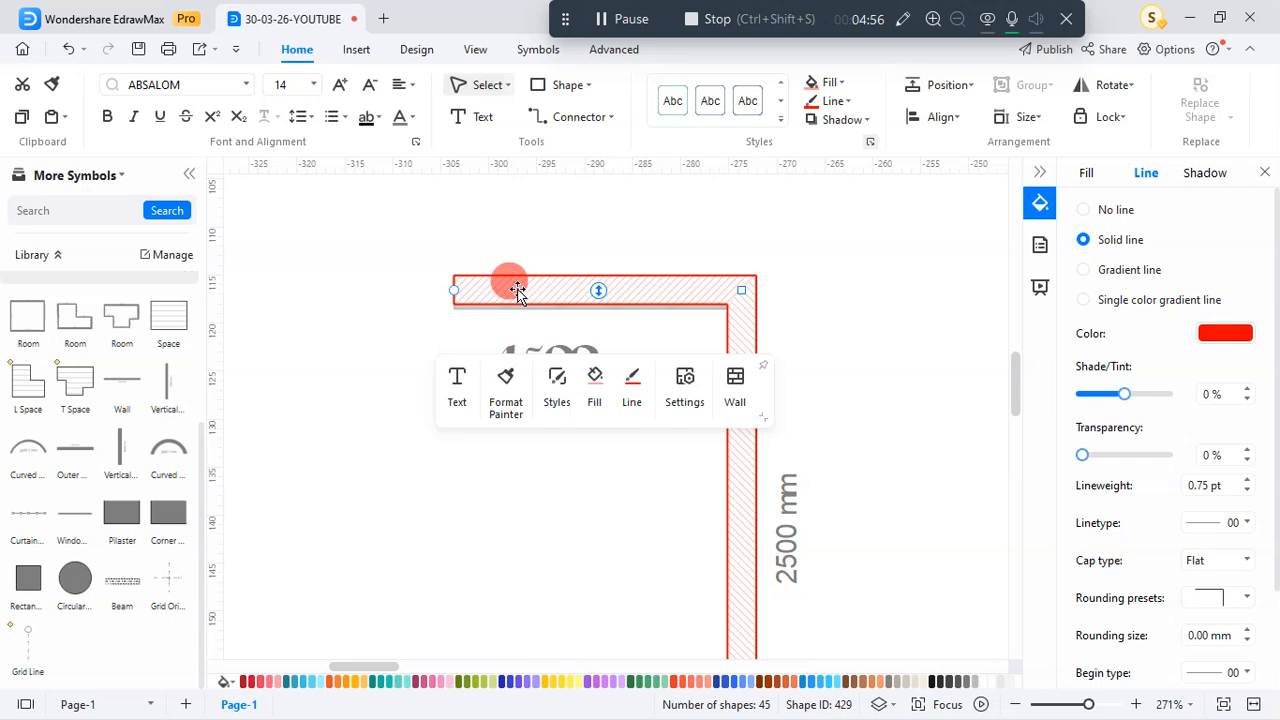
right_click(517, 290)
left_click(474, 290)
right_click(474, 290)
mouse_move(574, 449)
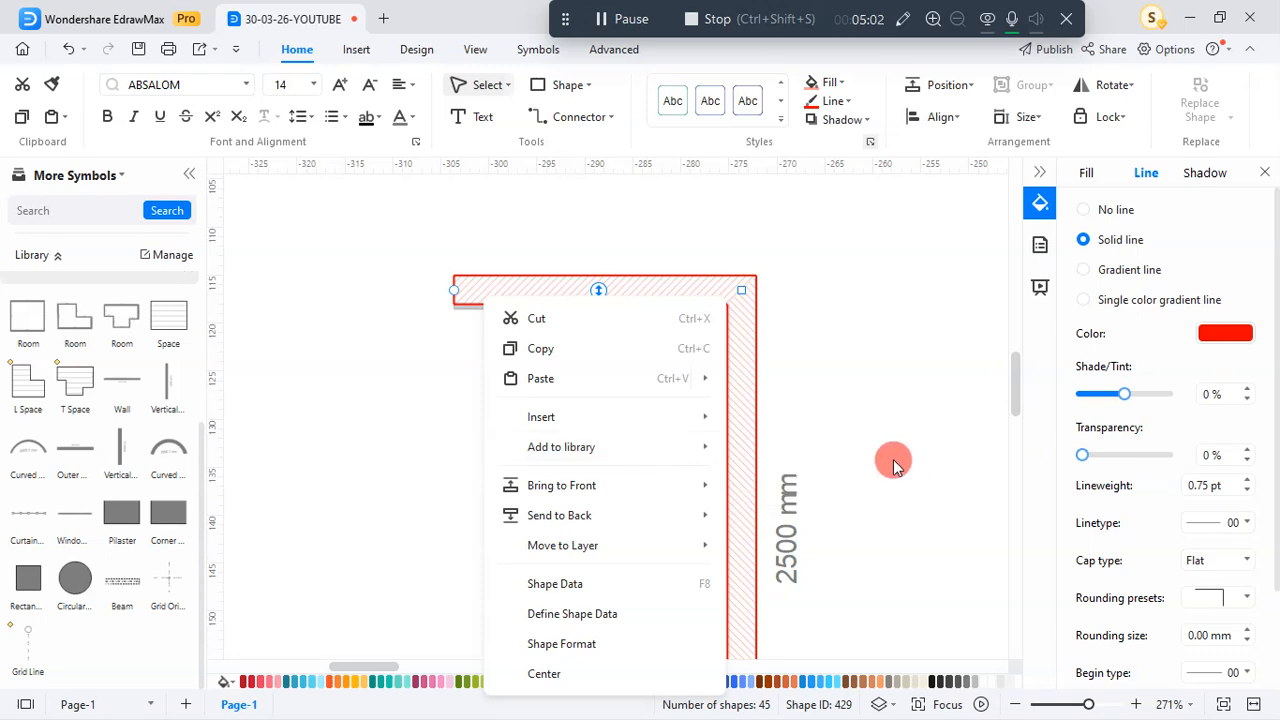
left_click(777, 458)
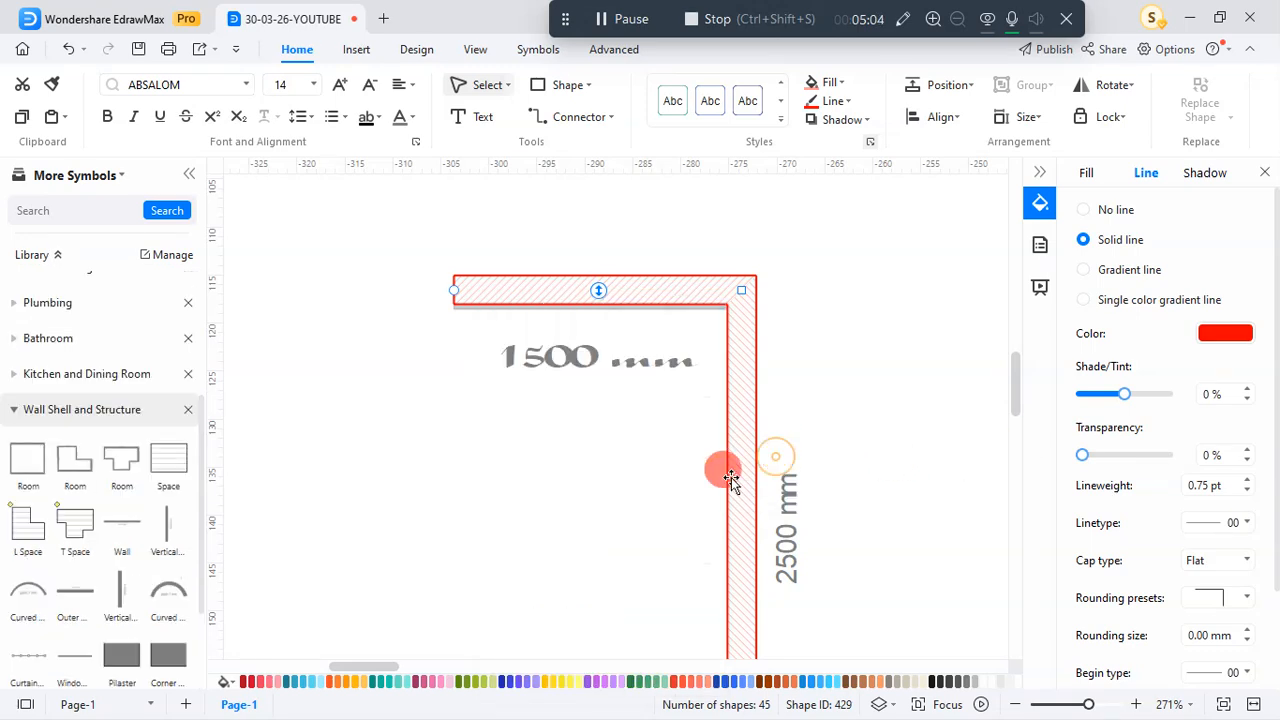
- Rename the newly added horizontal wall symbol in My Library, with a name starting with "NEW HO" and ending with "WALL"
scroll(100, 320, "up", 2)
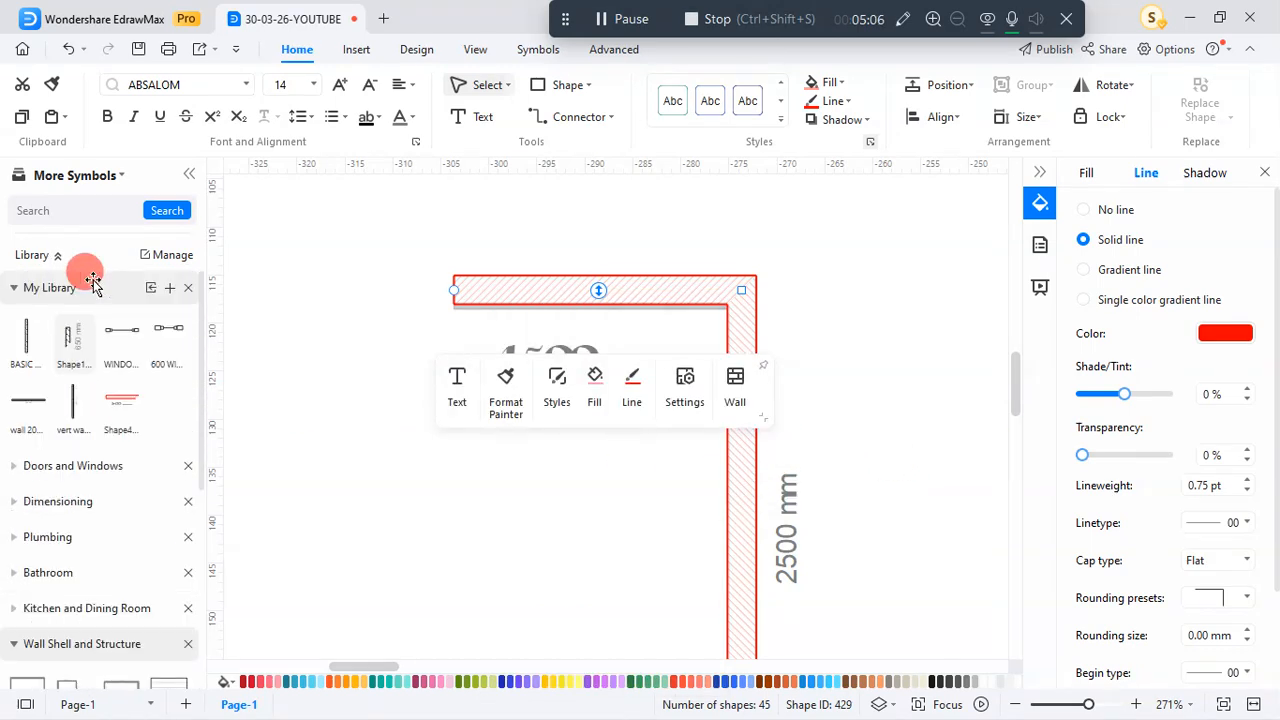
right_click(126, 416)
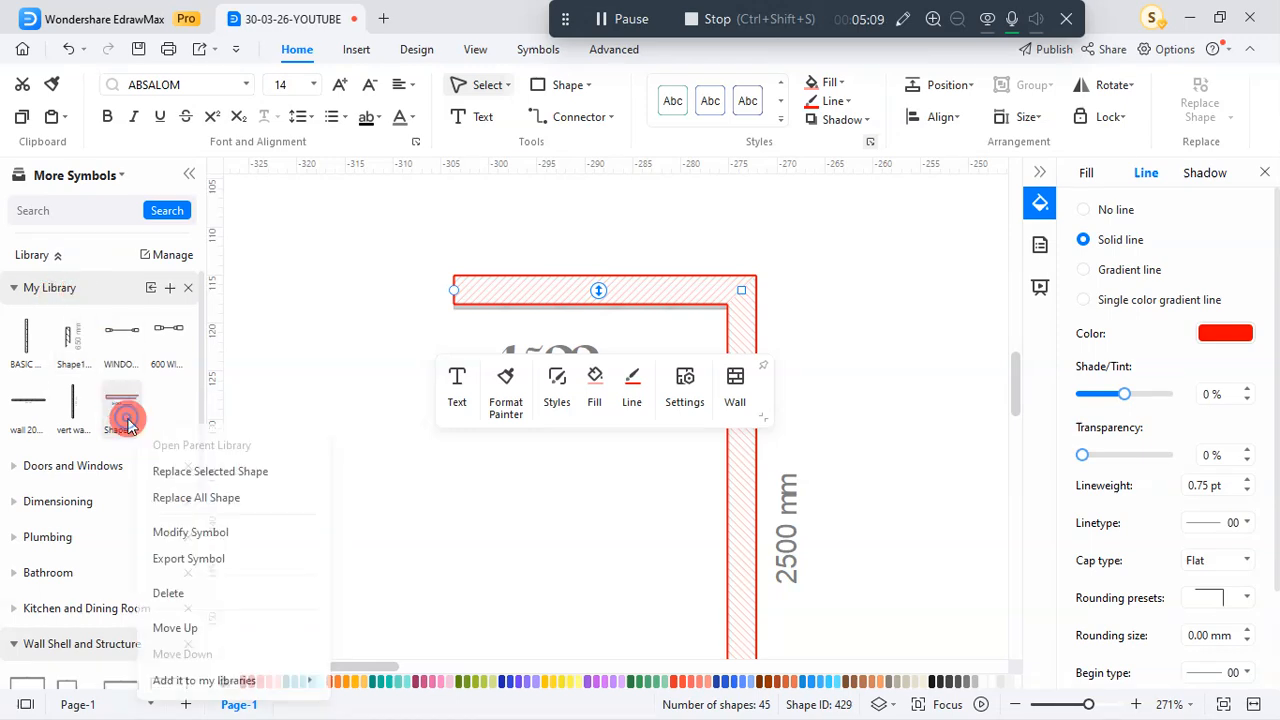
left_click(188, 533)
double_click(648, 219)
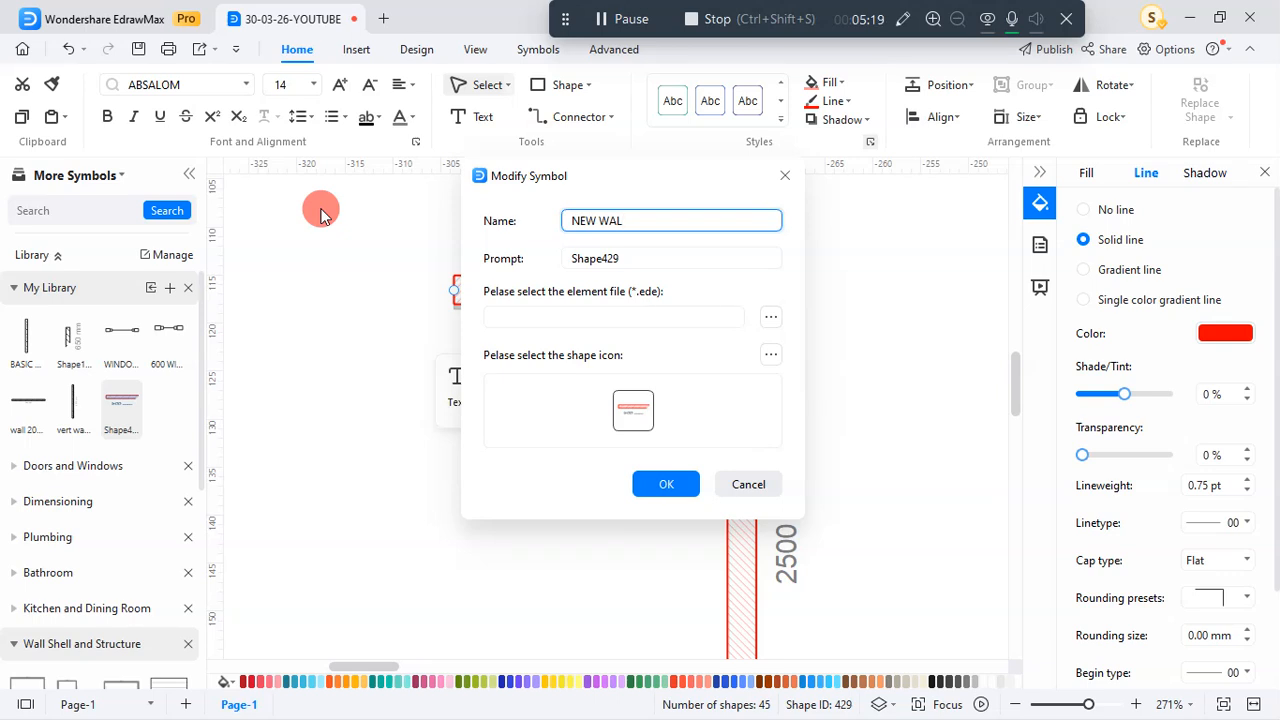
left_click_drag(634, 220, 574, 220)
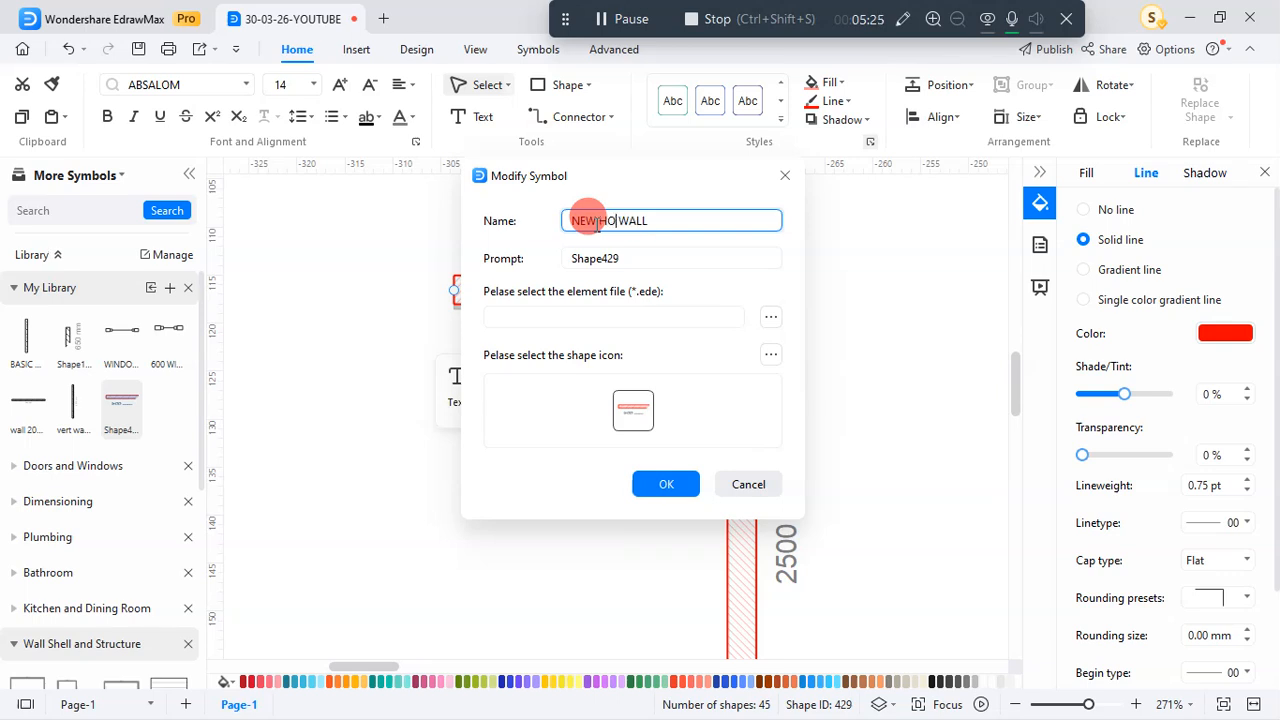
left_click(672, 486)
left_click(884, 362)
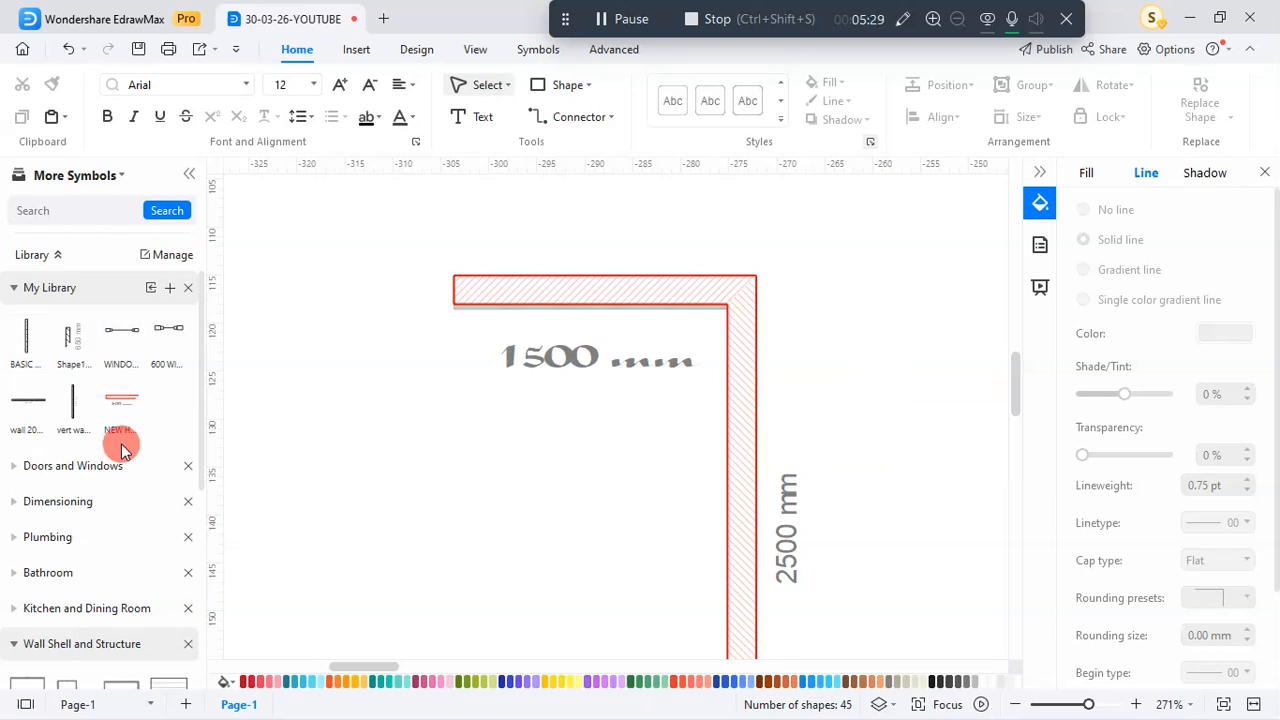
- Place two copies of the new horizontal wall symbol below the existing one, joining their right ends to the vertical wall
scroll(606, 351, "down", 3)
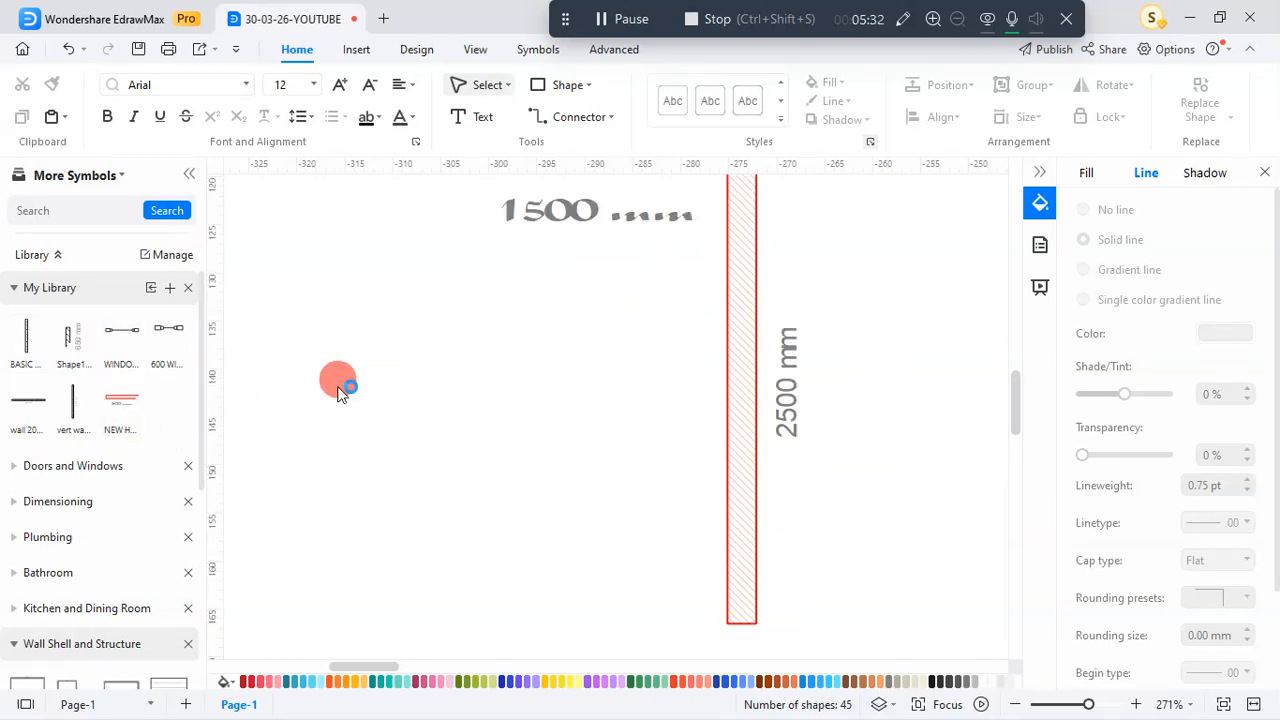
scroll(533, 363, "up", 2)
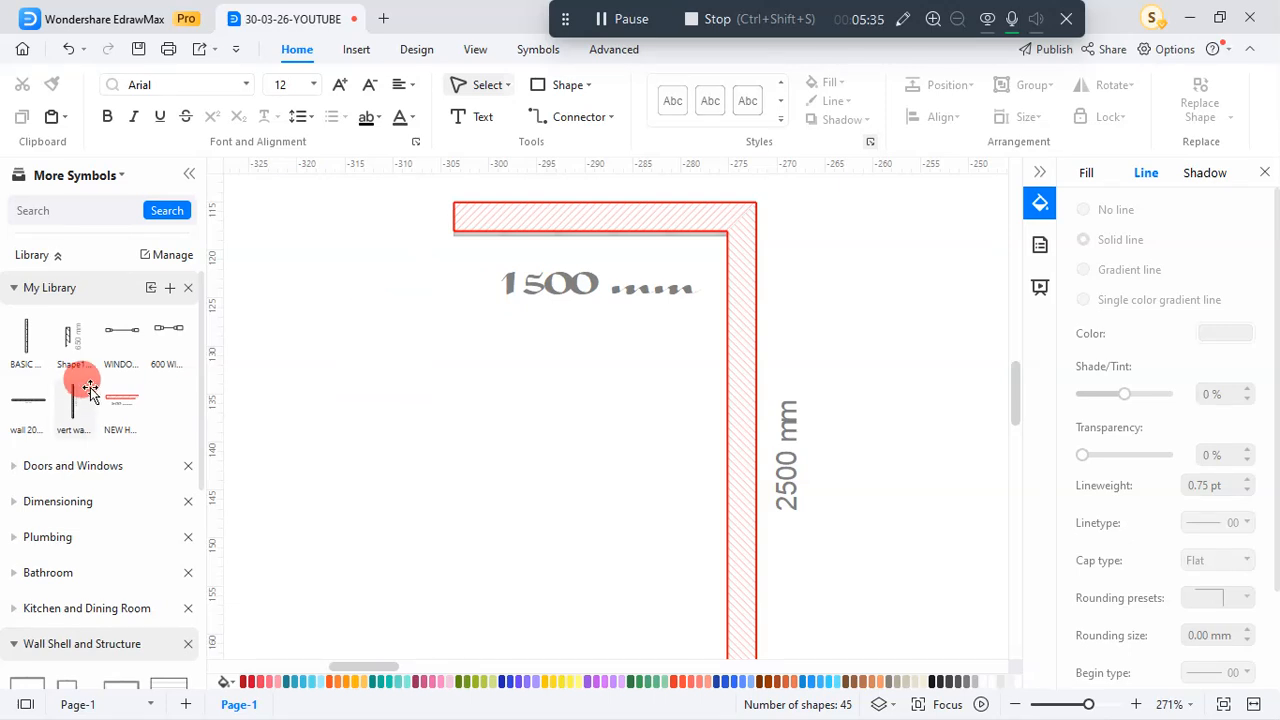
left_click_drag(119, 400, 620, 484)
left_click_drag(120, 405, 583, 616)
scroll(603, 374, "down", 3)
scroll(622, 382, "up", 2)
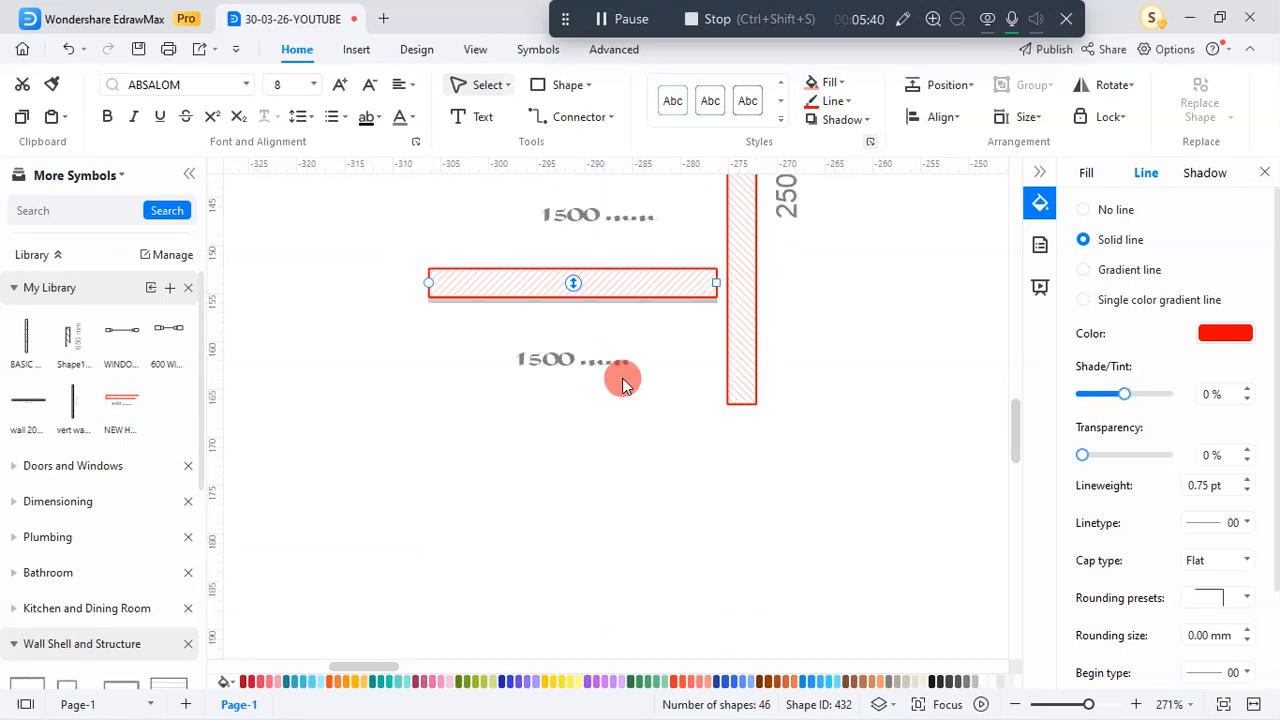
left_click_drag(603, 434, 645, 432)
- Add the customised vertical wall to My Library as a reusable symbol
left_click(750, 503)
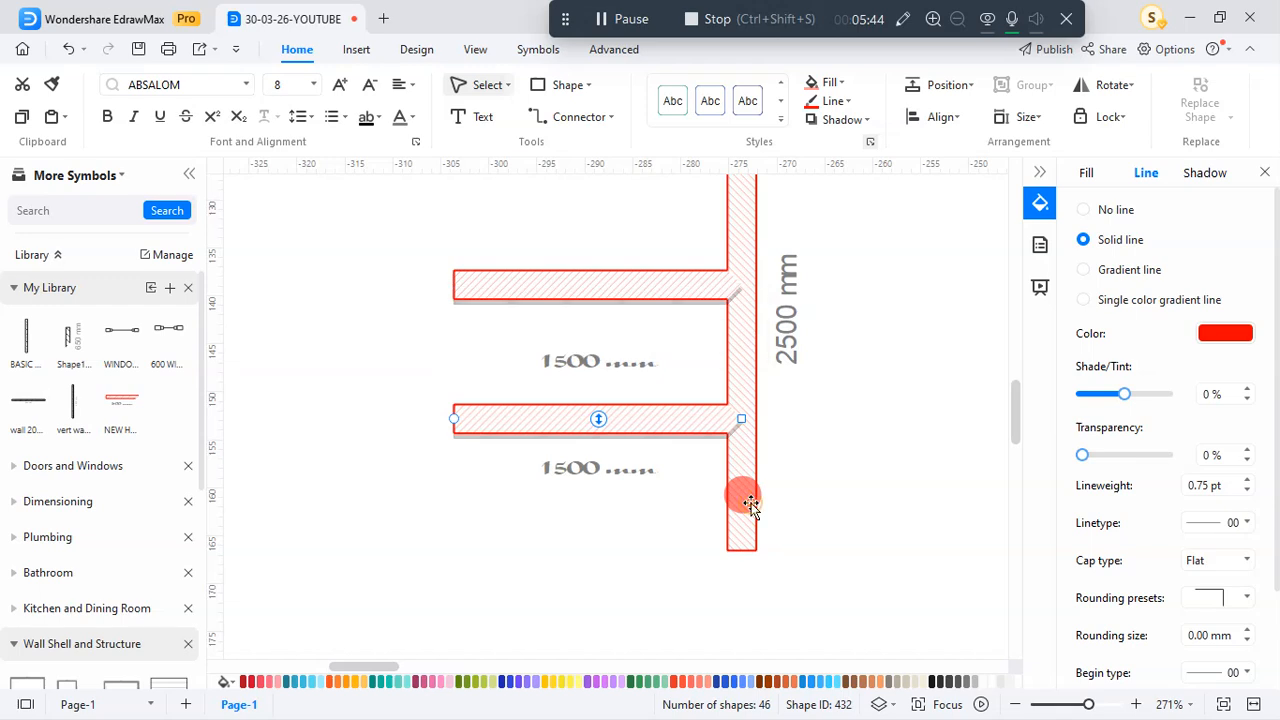
scroll(749, 490, "up", 3)
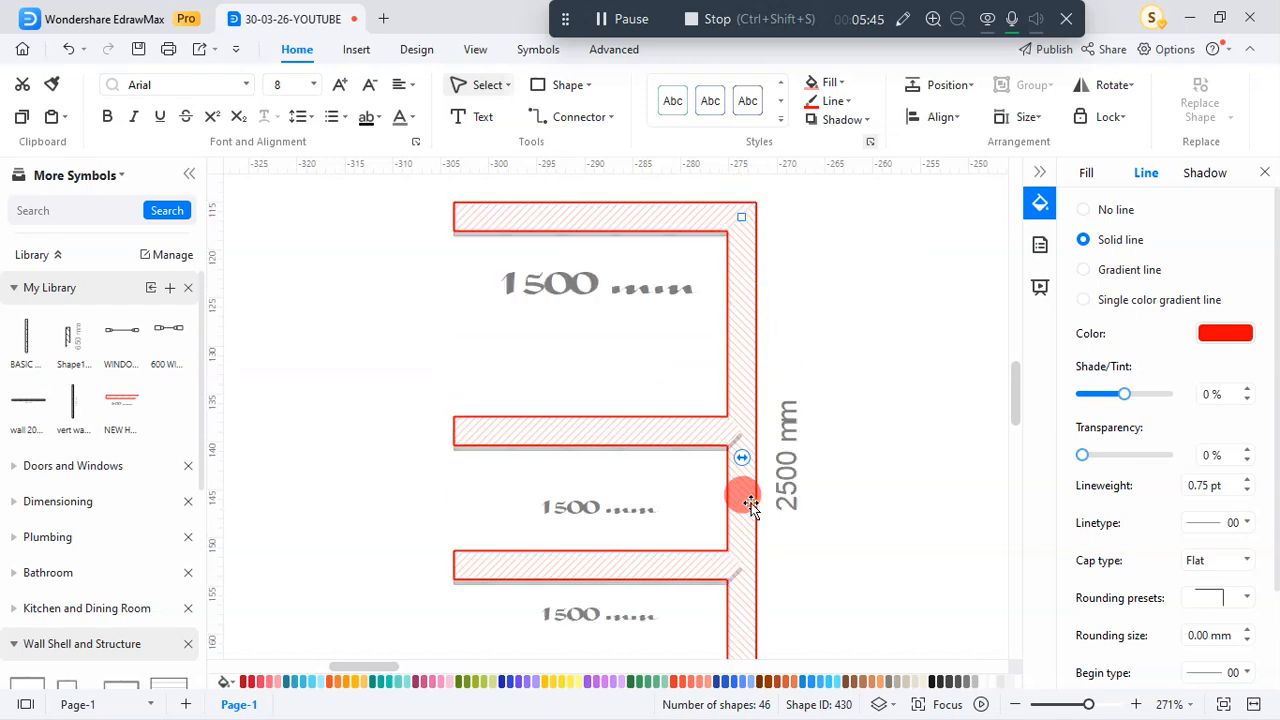
right_click(746, 357)
mouse_move(865, 172)
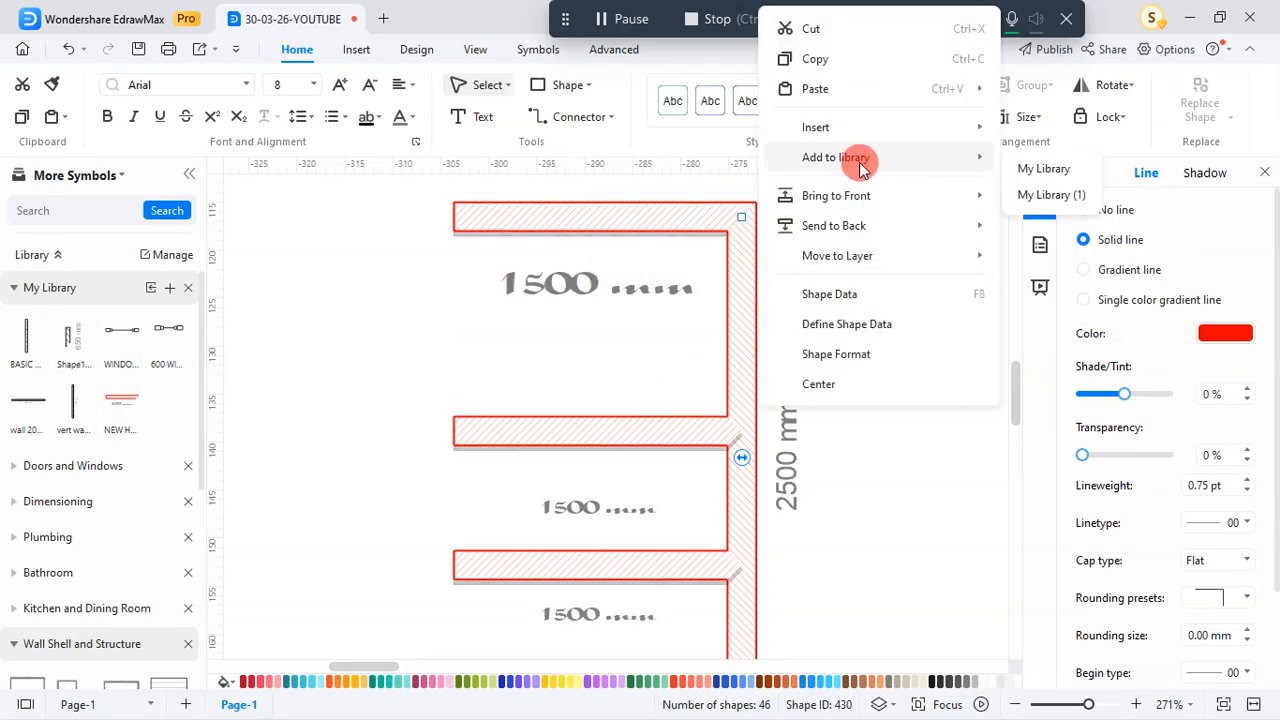
left_click(1044, 168)
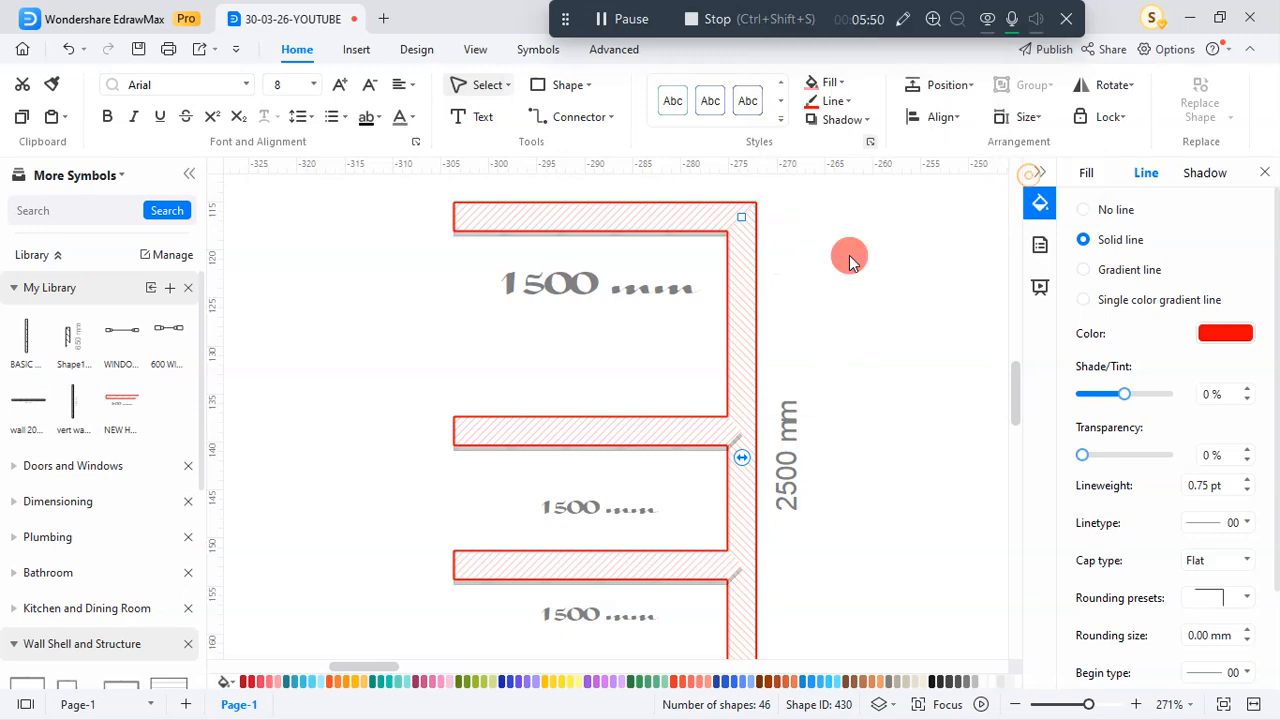
- Rename the newly added vertical wall symbol in My Library as NEW VERT WALL
right_click(203, 400)
left_click(260, 515)
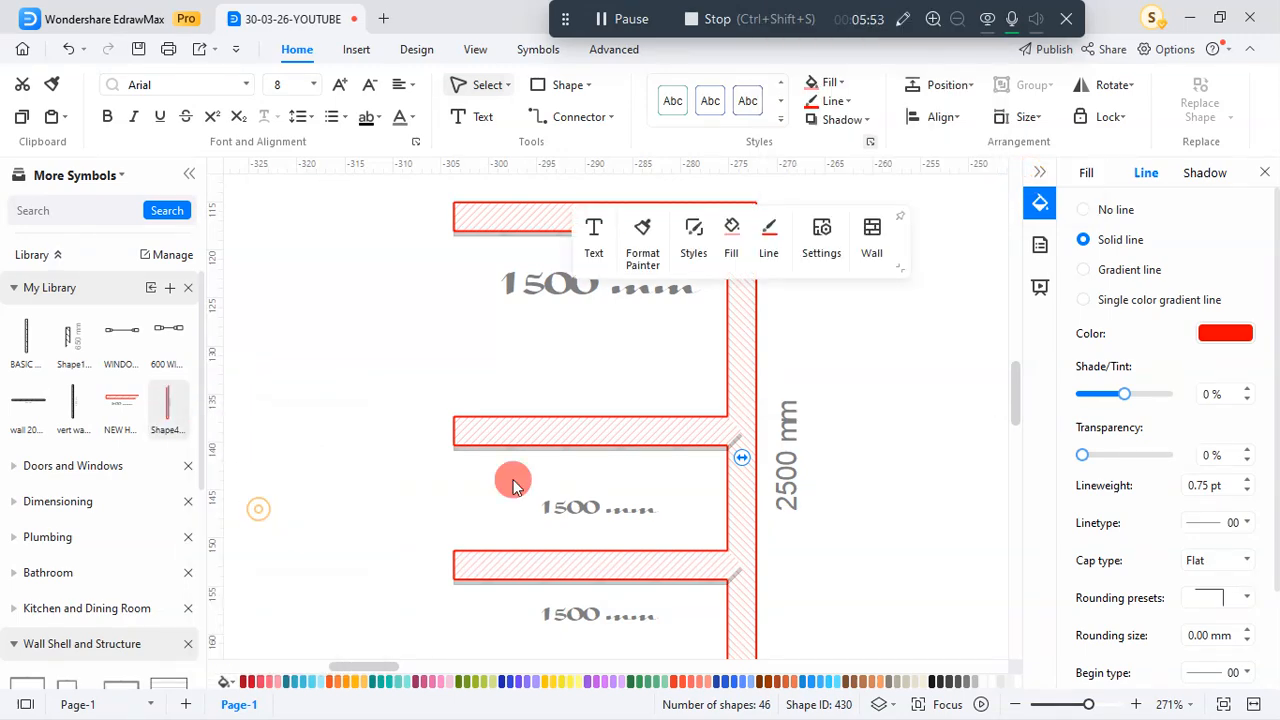
double_click(668, 217)
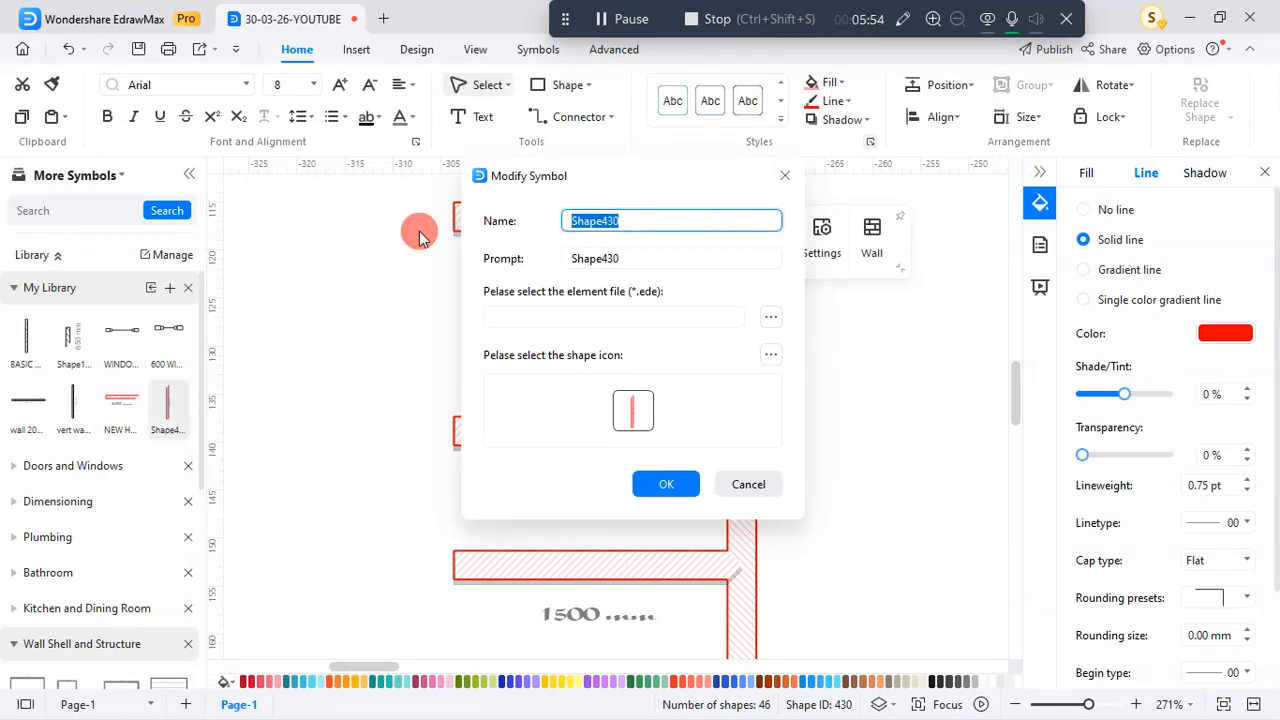
type("NEW VERT WALL")
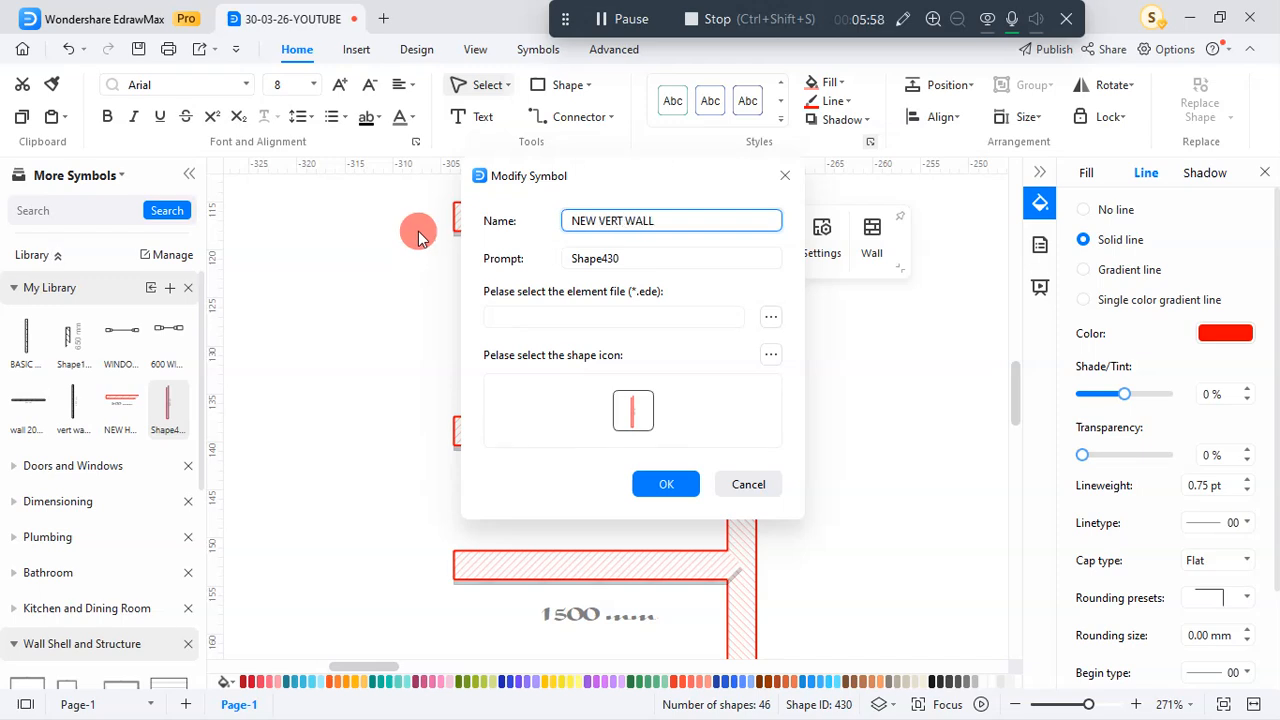
left_click(634, 478)
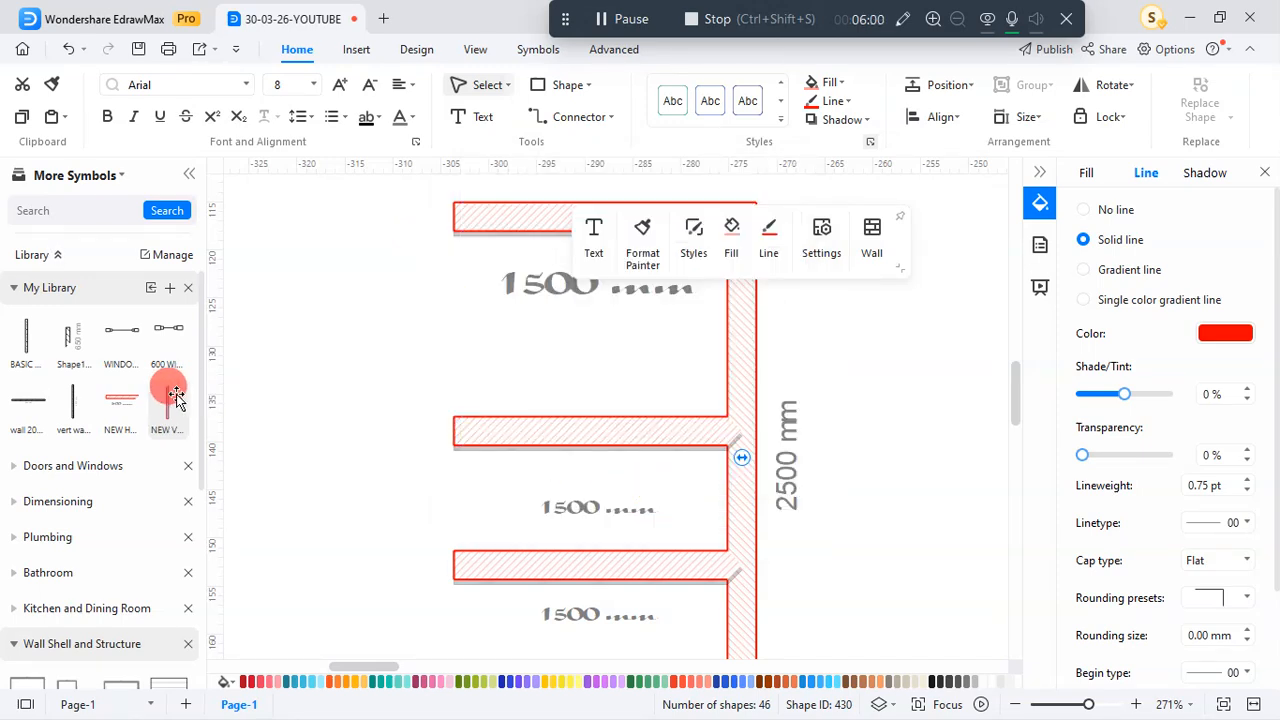
left_click_drag(172, 397, 15, 507)
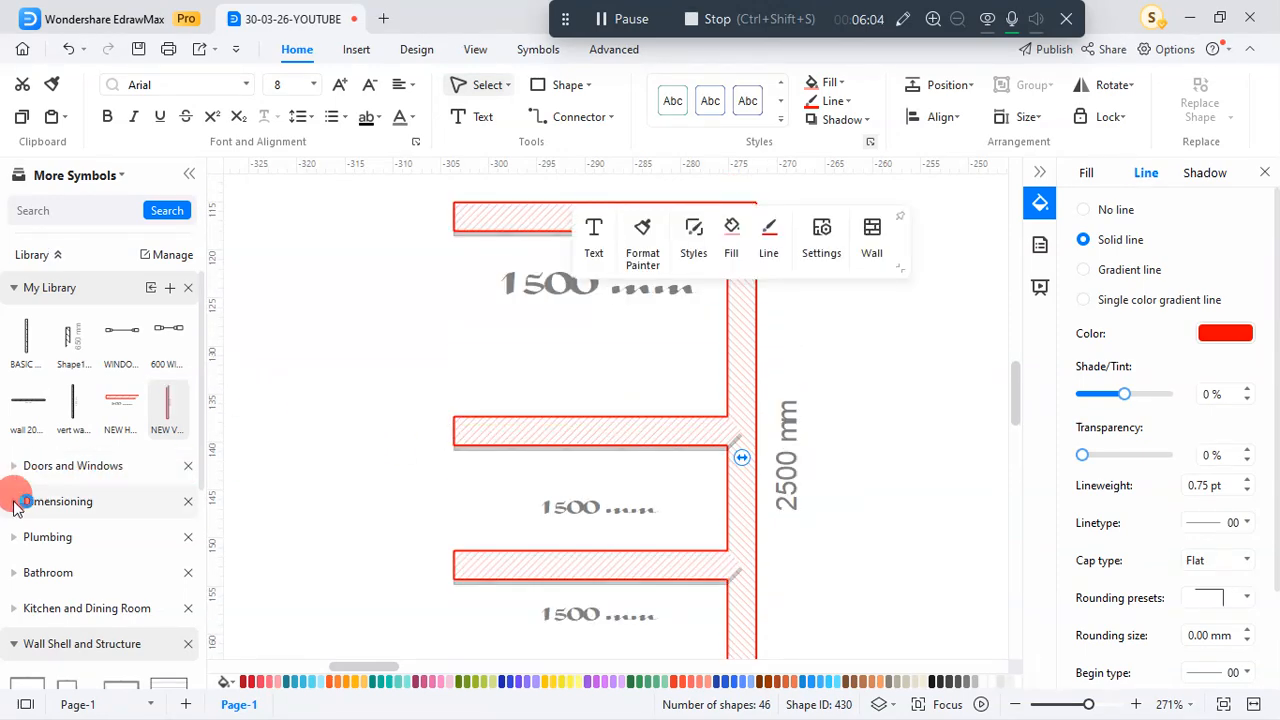
left_click(18, 644)
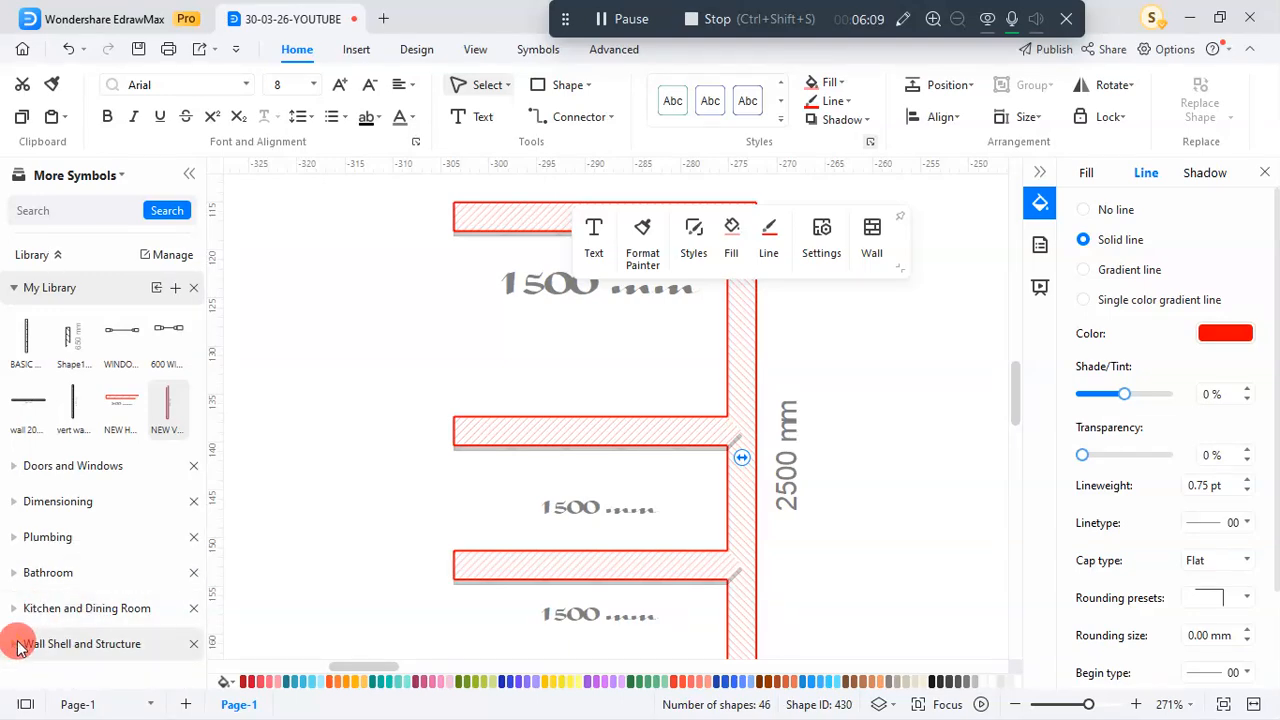
left_click(18, 644)
scroll(120, 580, "down", 3)
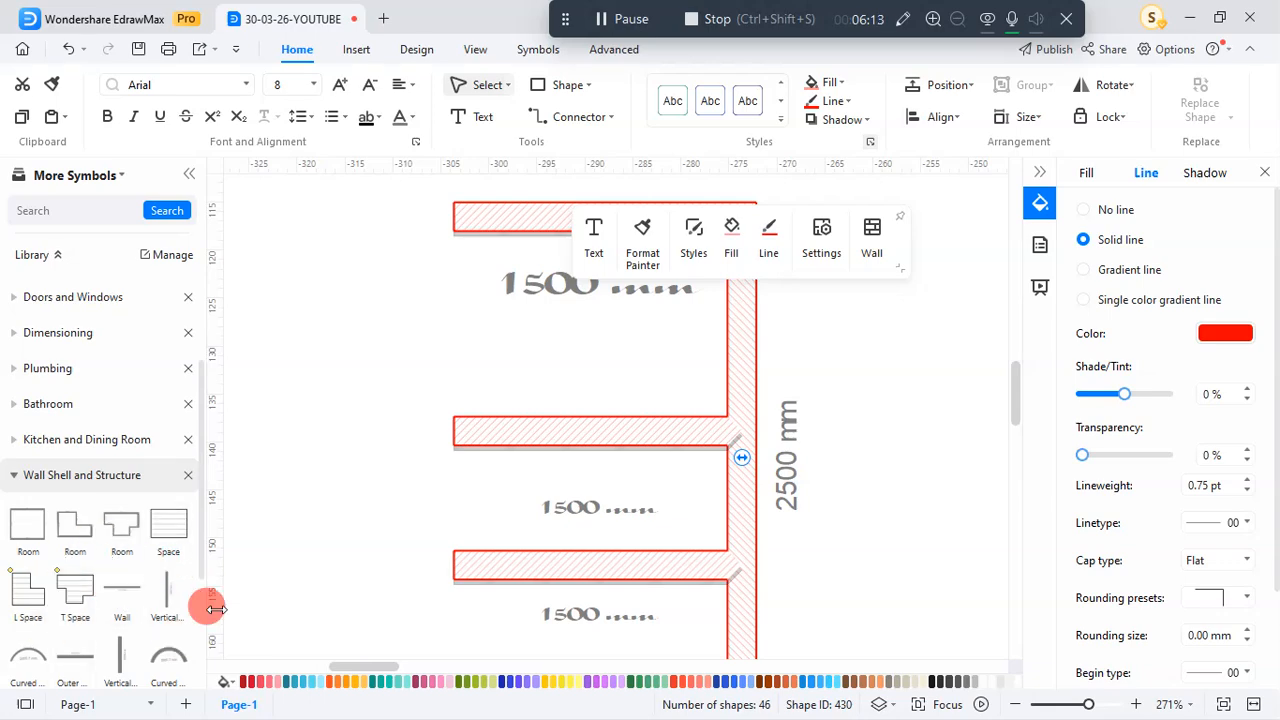
scroll(180, 580, "up", 3)
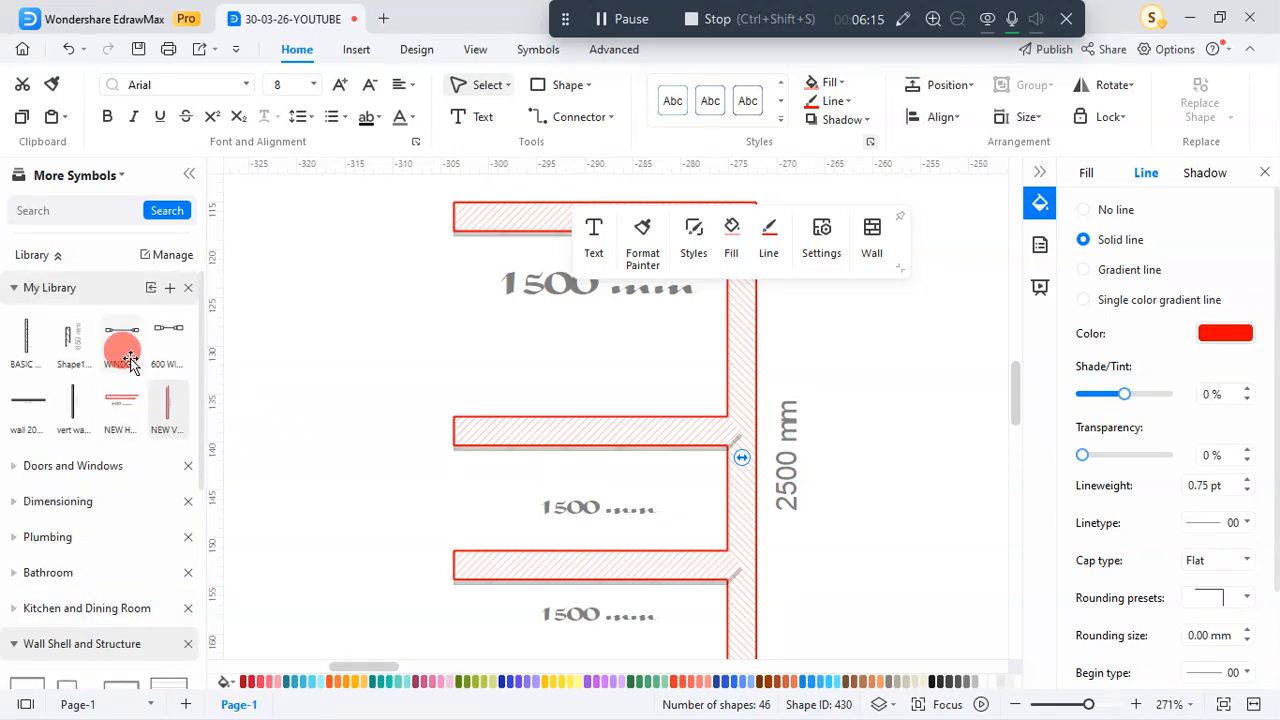
- Place the NEW VERT WALL symbol at the left ends of the horizontal walls so it joins all of them
left_click_drag(165, 408, 459, 508)
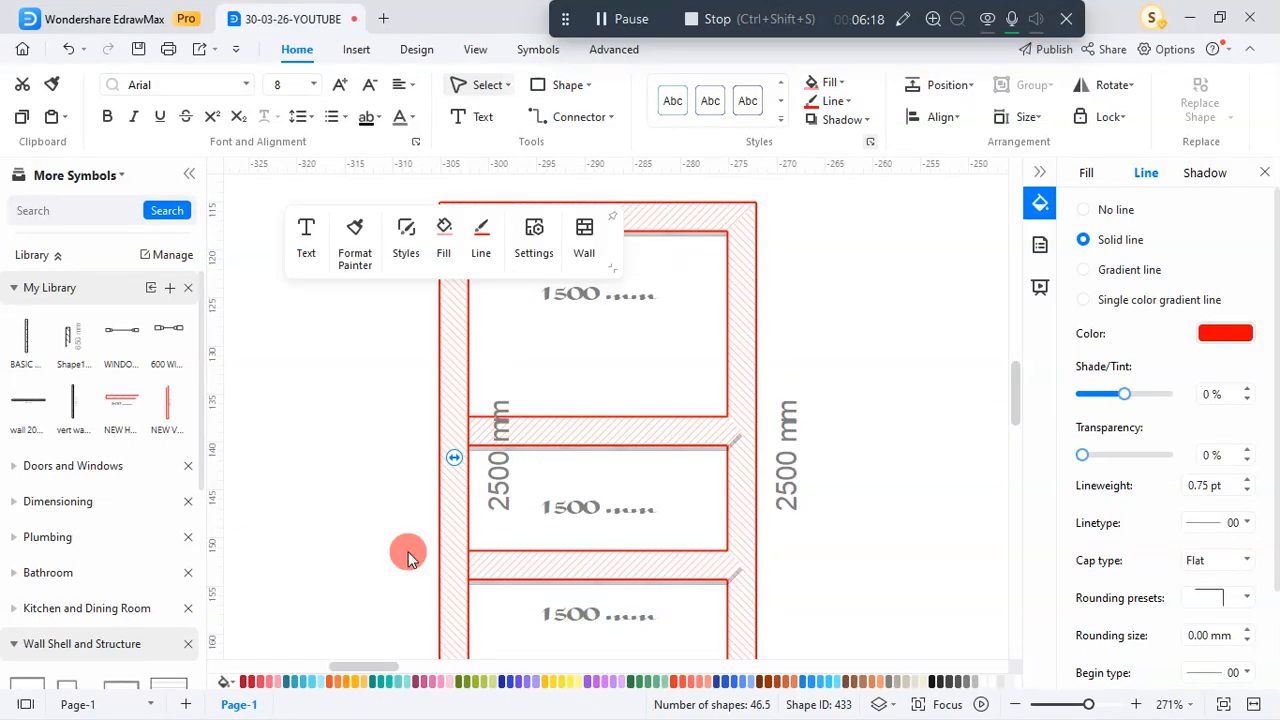
scroll(539, 402, "down", 3)
scroll(610, 382, "up", 3)
left_click(870, 330)
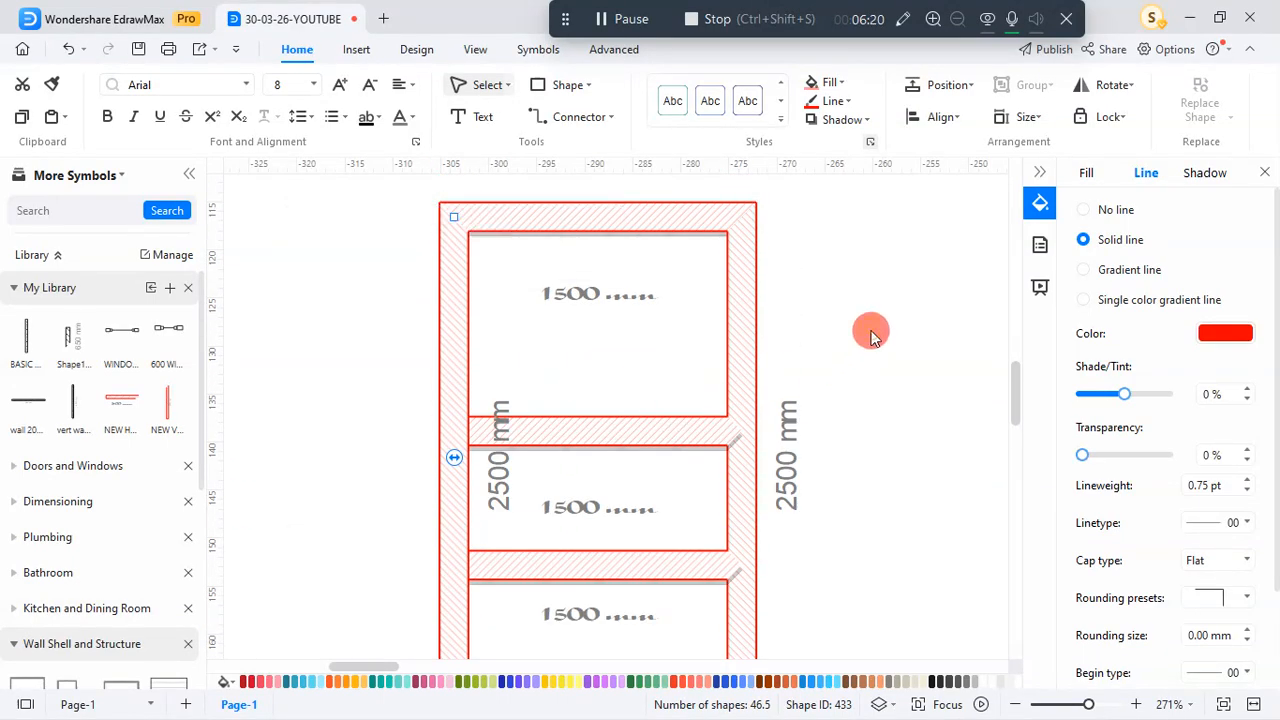